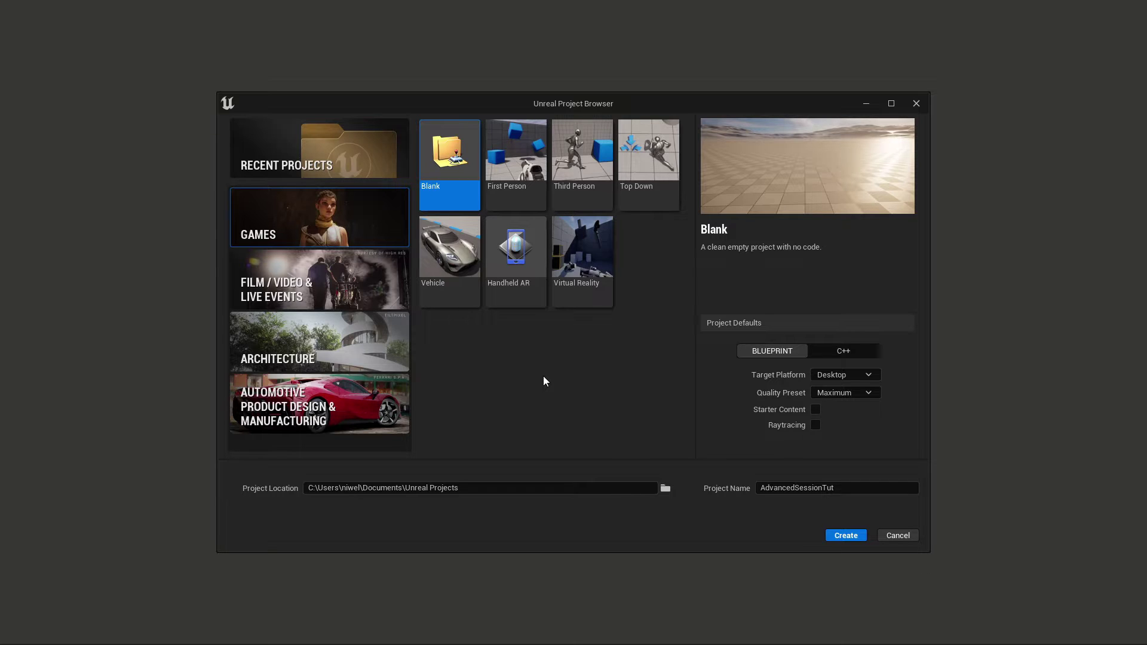
Pick the Third Person game template and create the AdvancedSessionTut project
click(580, 198)
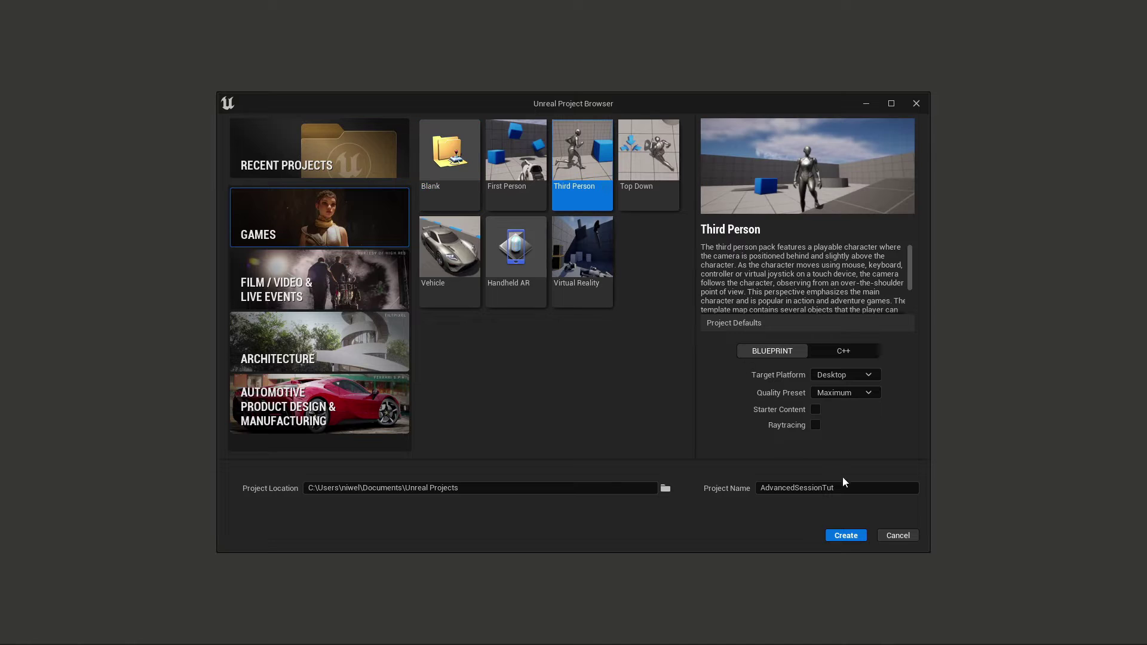
click(845, 536)
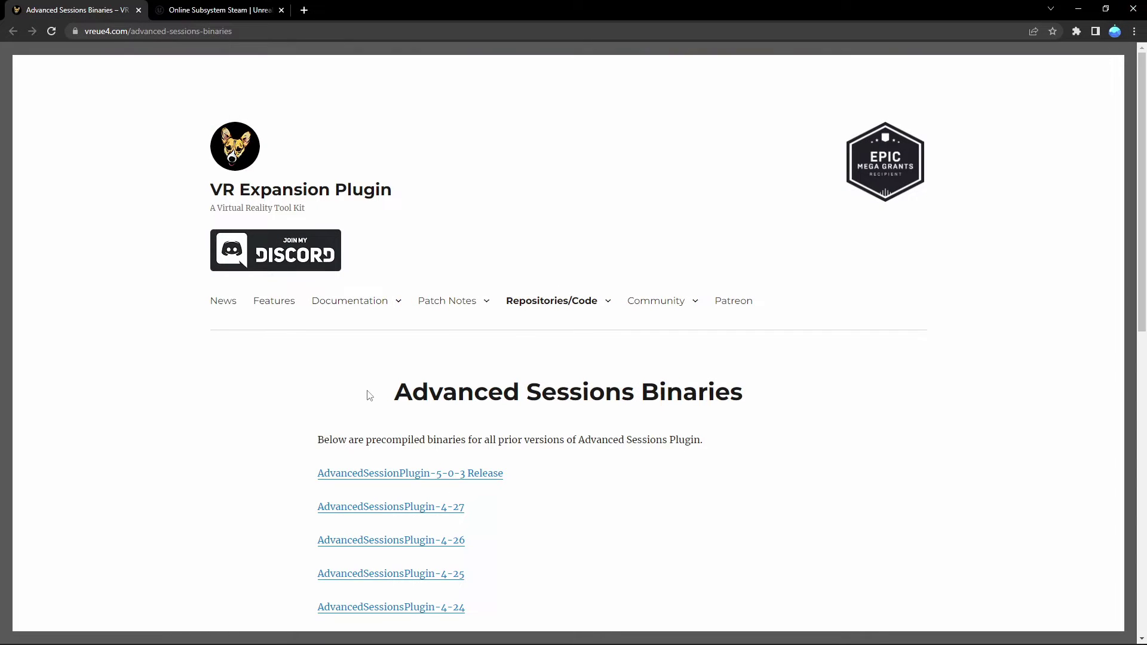
Look over the Advanced Sessions Binaries heading and version list in Chrome
drag(384, 403, 705, 395)
click(705, 416)
scroll(350, 406, down, 1)
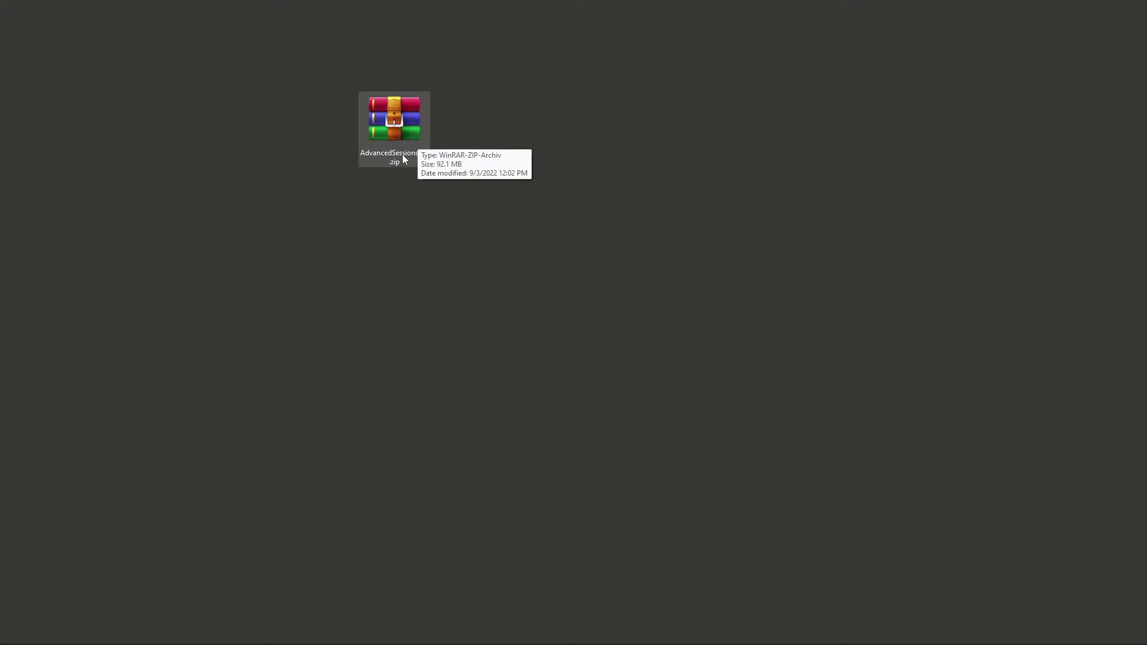
Extract the plugin zip into AdvancedSessions-50 and centre the AdvancedSessionTut folder window
right_click(392, 144)
click(440, 216)
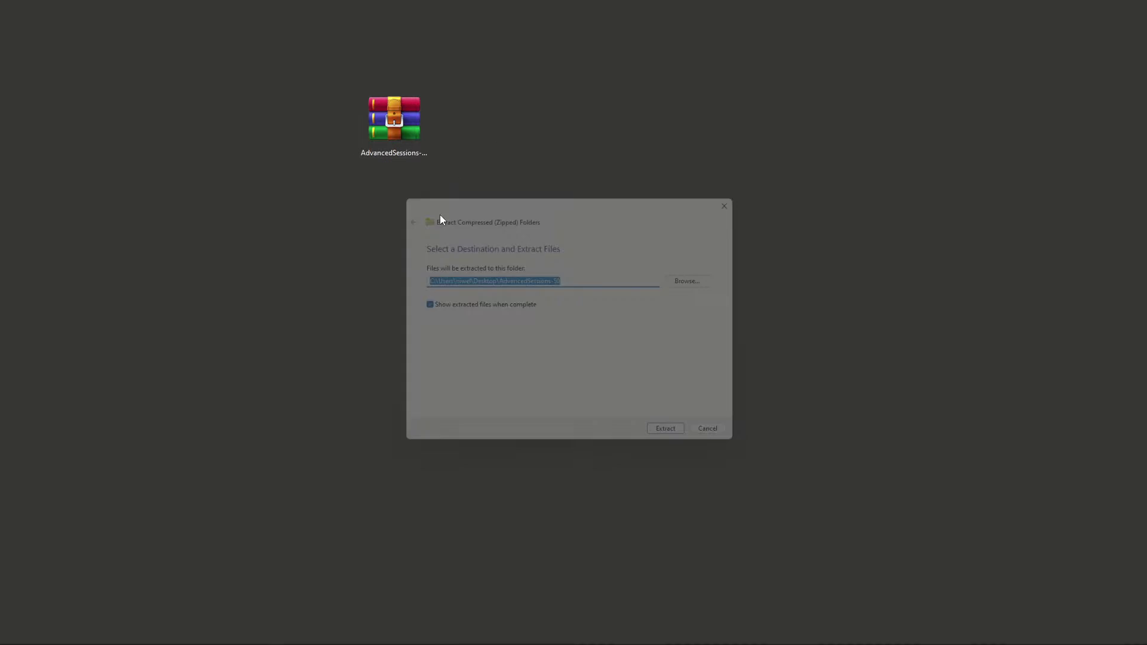
click(682, 443)
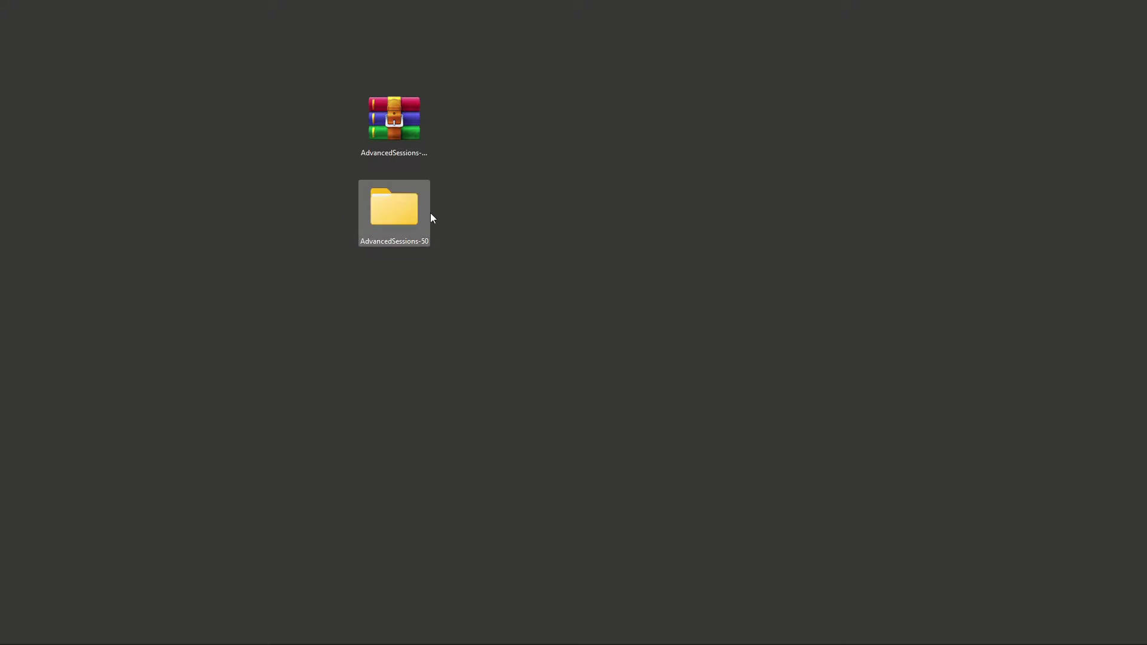
drag(0, 359, 755, 276)
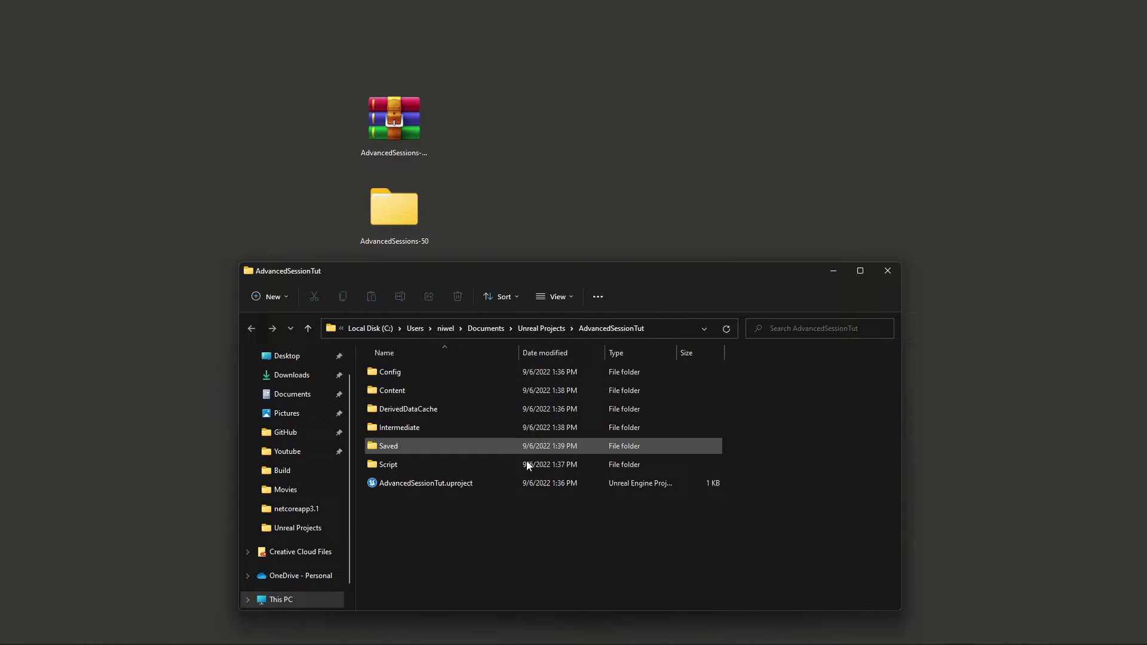
Create a new folder named Plugins in the AdvancedSessionTut project and open it
right_click(384, 507)
mouse_move(506, 457)
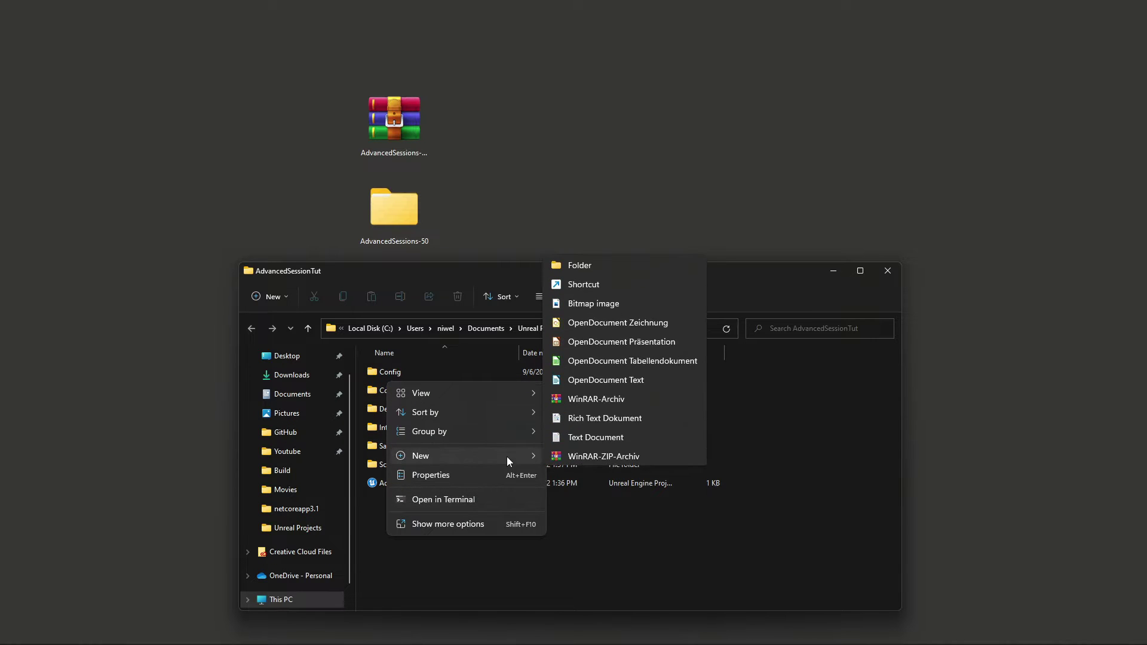
click(579, 264)
text(Plugins)
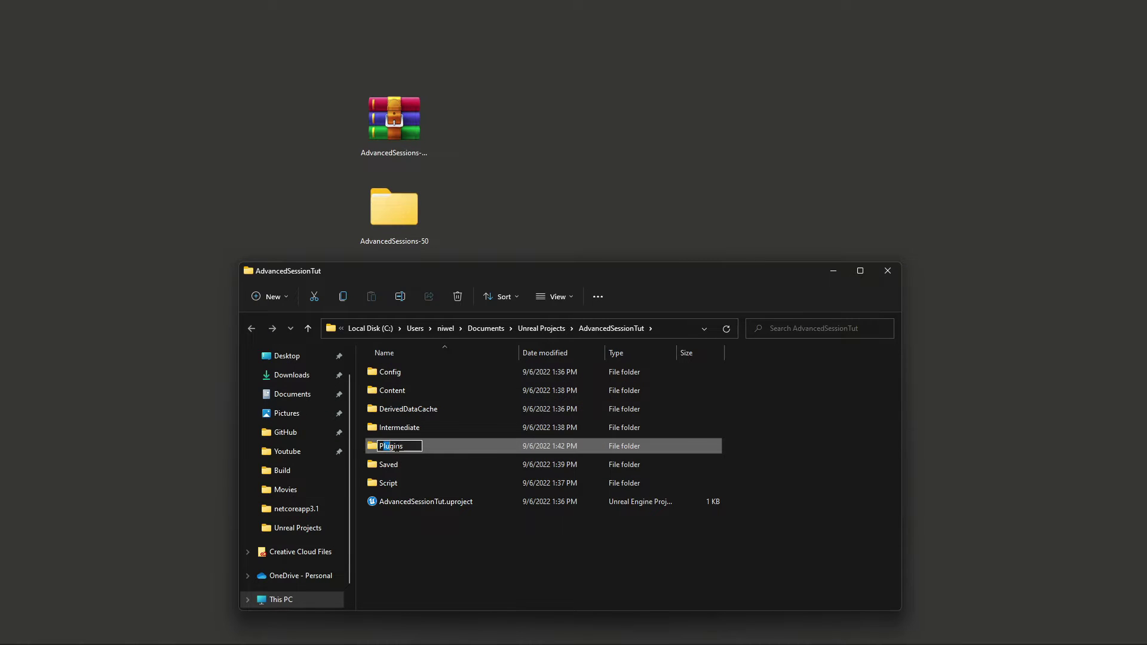
key(ctrl+a)
key(Return)
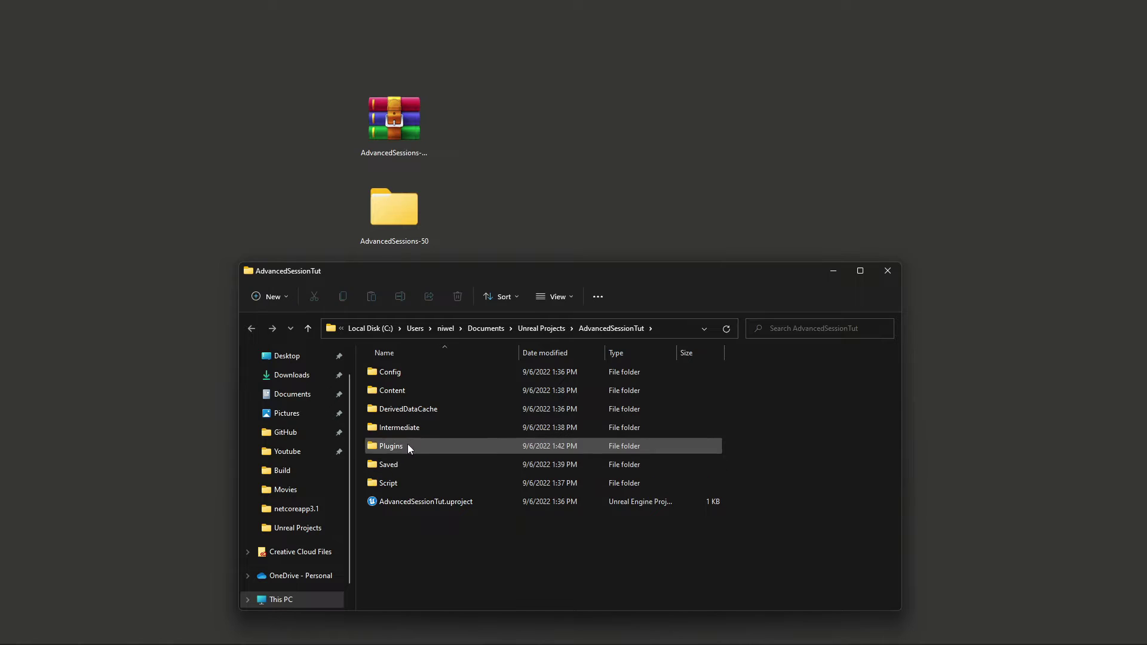
double_click(407, 443)
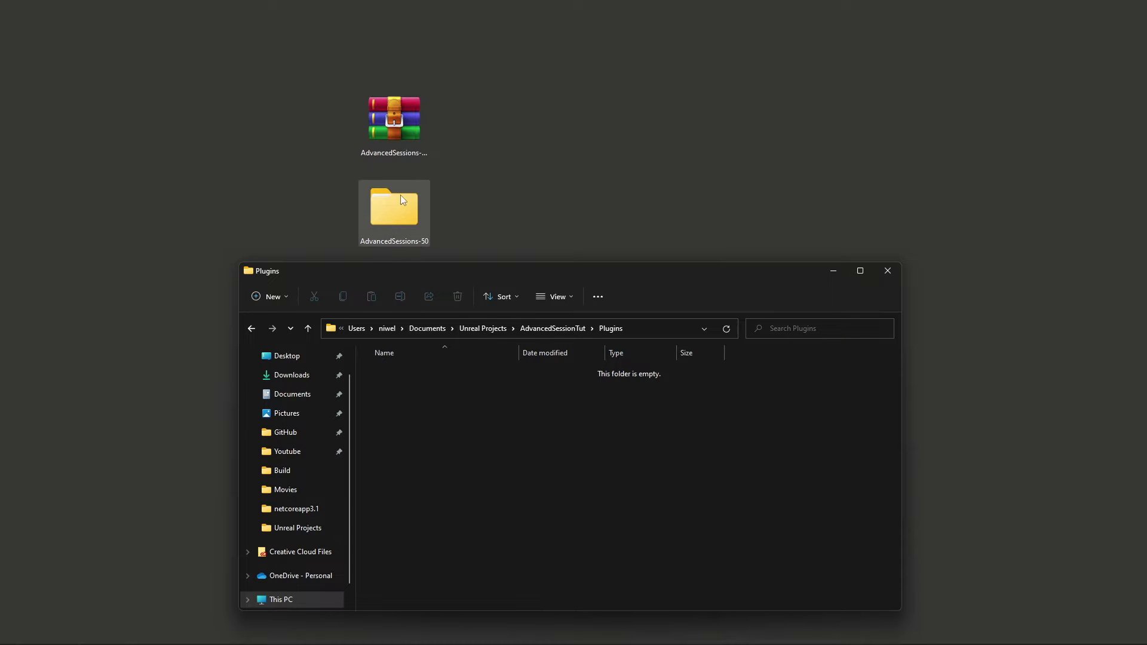
Open the extracted AdvancedSessions-50 folder and arrange it beside the Plugins window
double_click(393, 209)
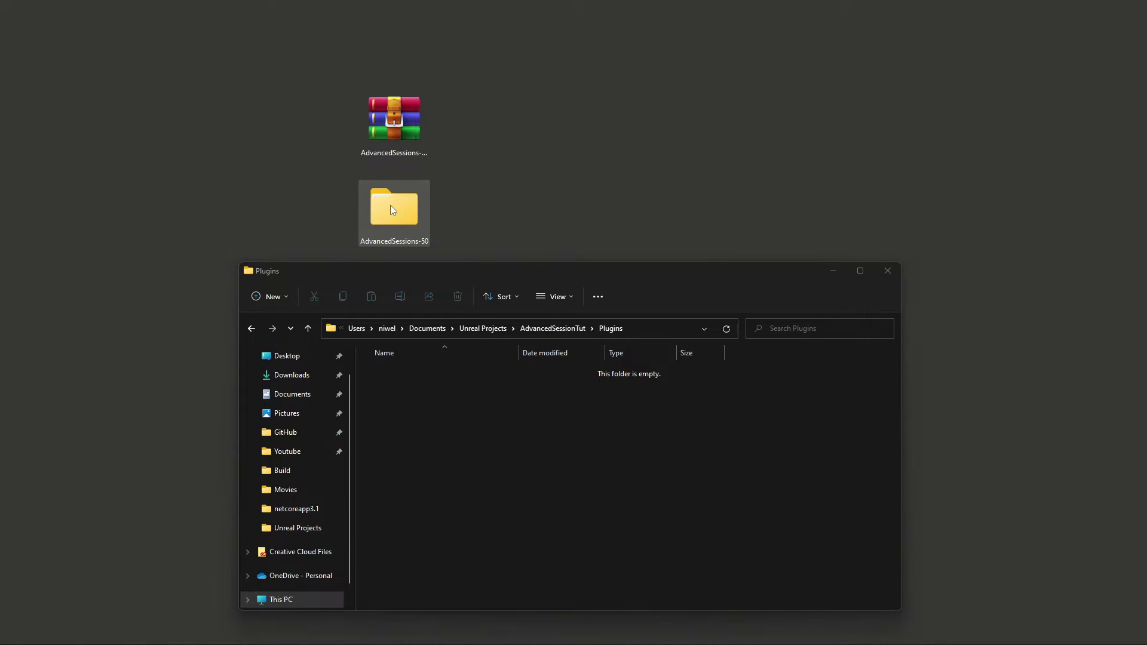
drag(40, 310, 611, 147)
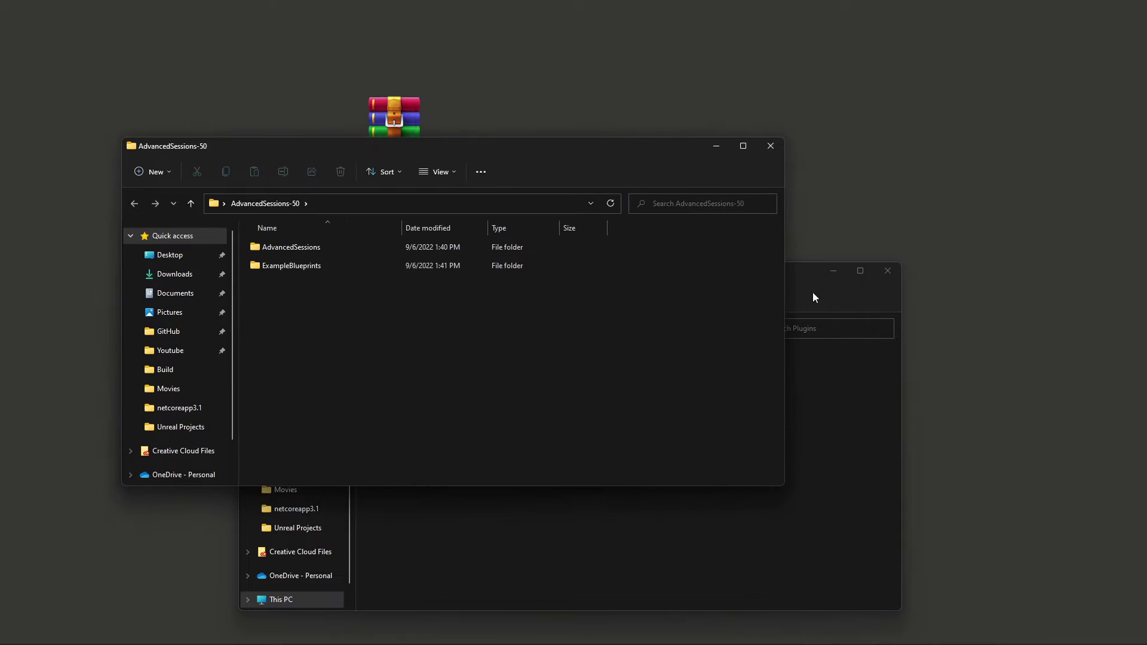
drag(795, 272, 998, 252)
click(282, 263)
Copy the AdvancedSessions and AdvancedSteamSessions plugin folders into Plugins
click(314, 248)
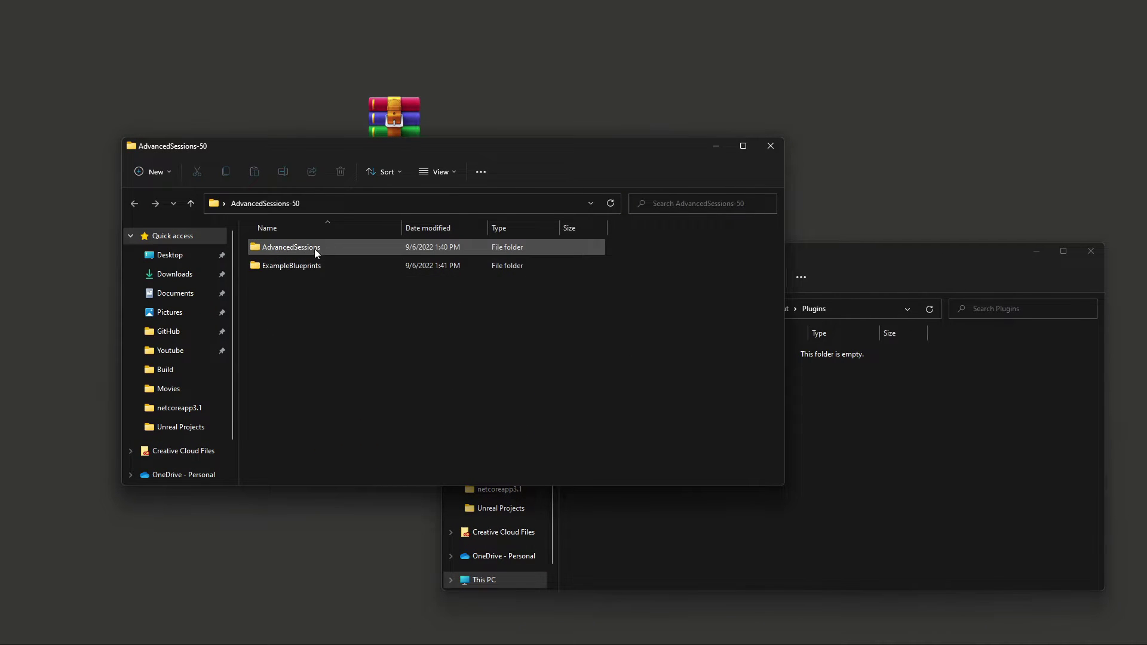
shift+click(285, 262)
click(285, 265)
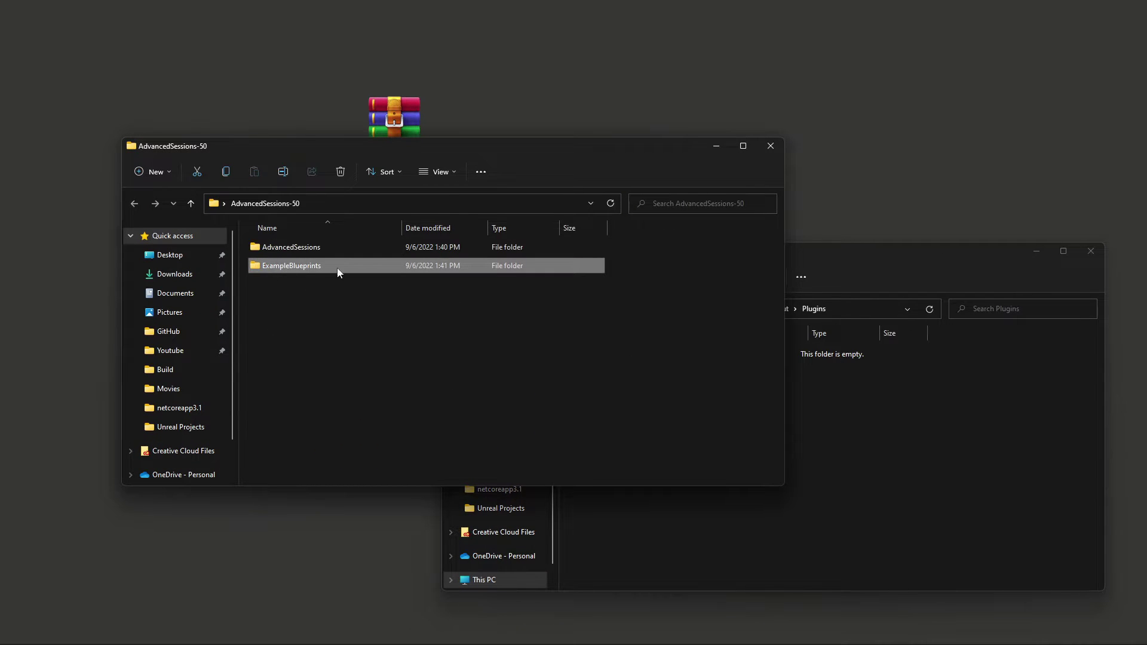
shift+click(303, 251)
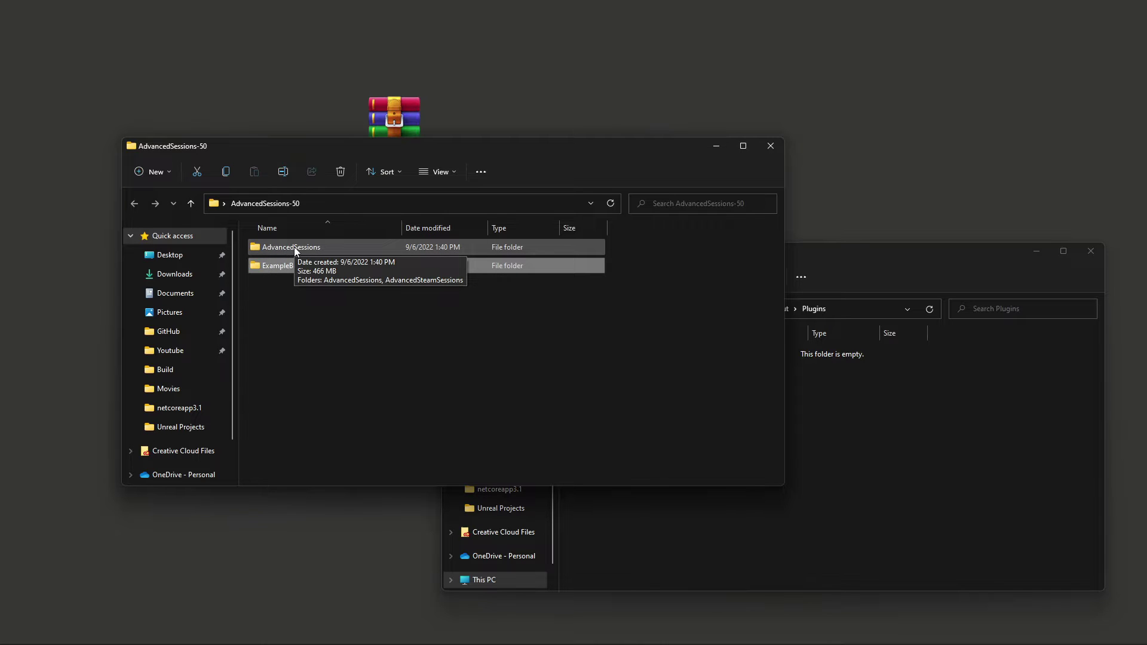
double_click(294, 246)
drag(289, 294, 846, 458)
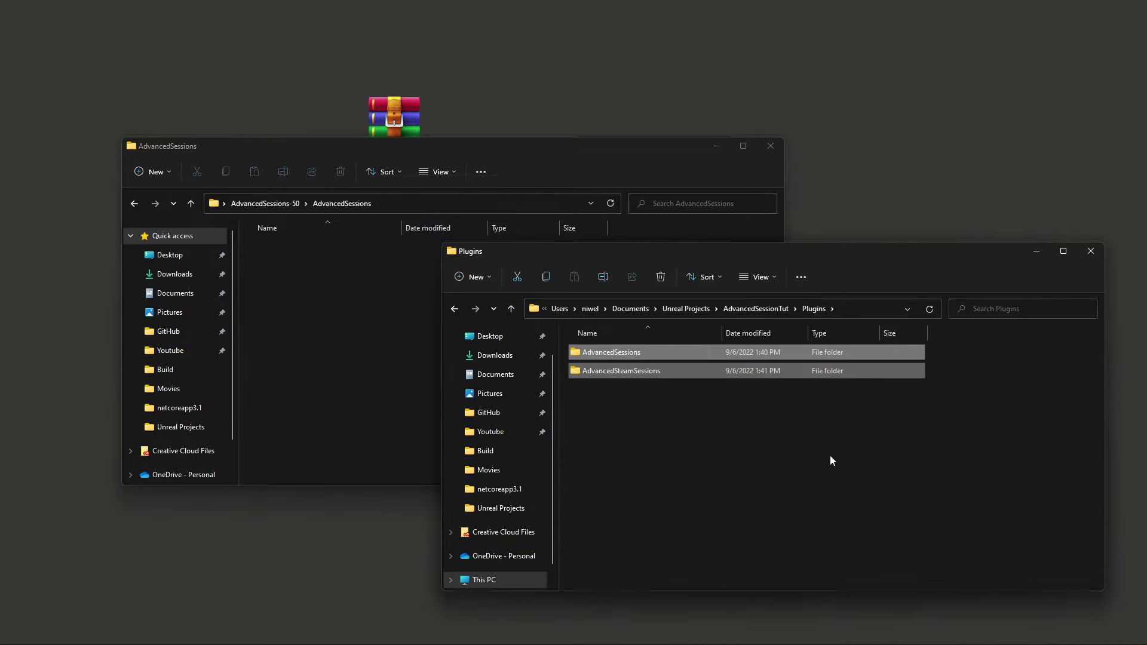
click(779, 442)
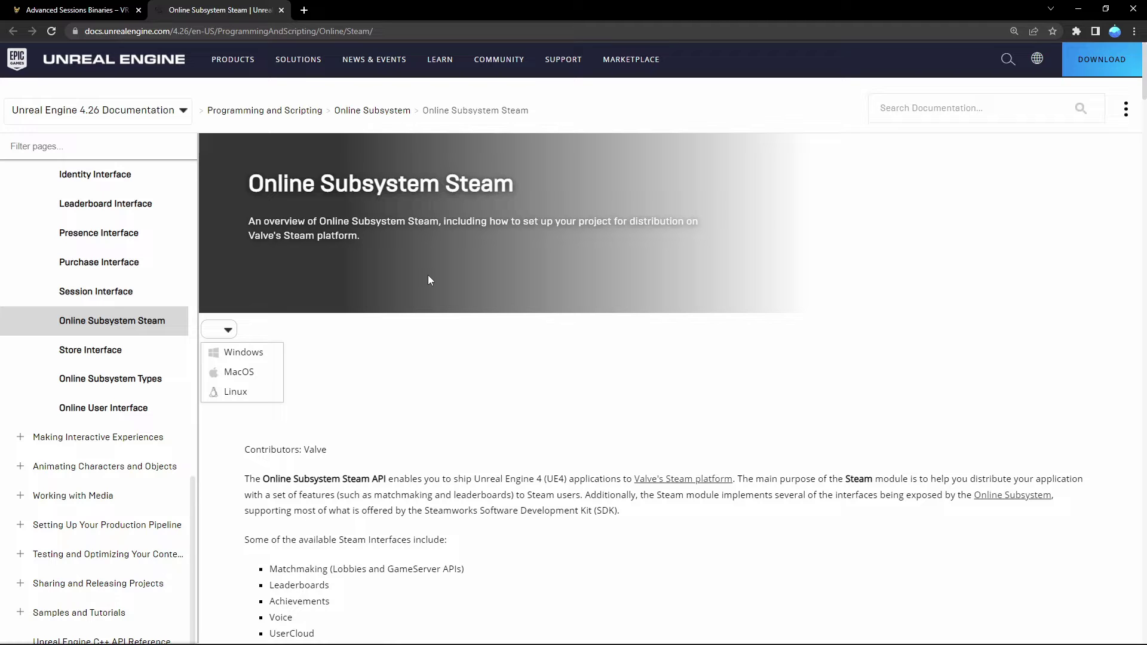
Scroll the Online Subsystem Steam docs down toward the Finished Settings section
drag(246, 182, 514, 186)
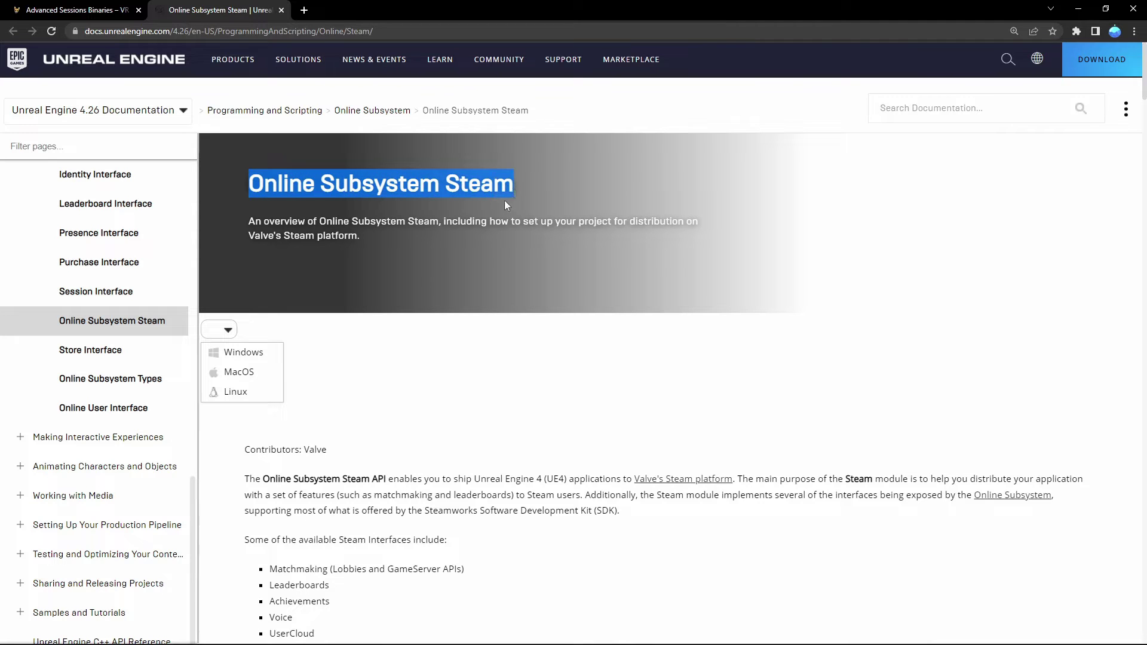
click(441, 268)
scroll(421, 296, down, 5)
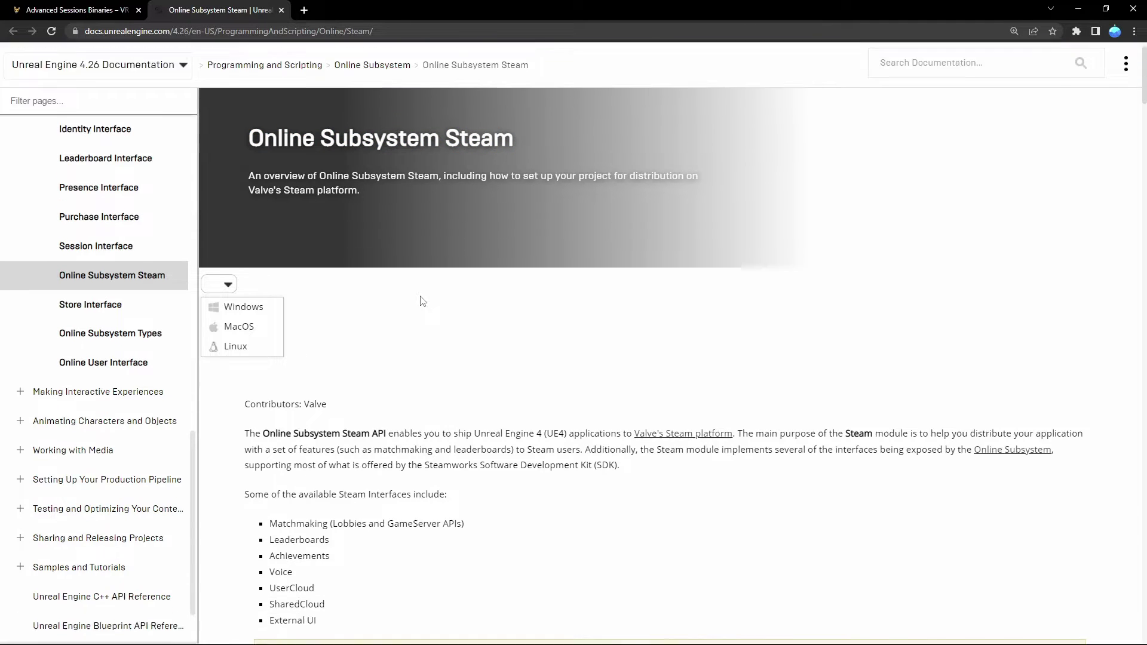
scroll(422, 301, down, 20)
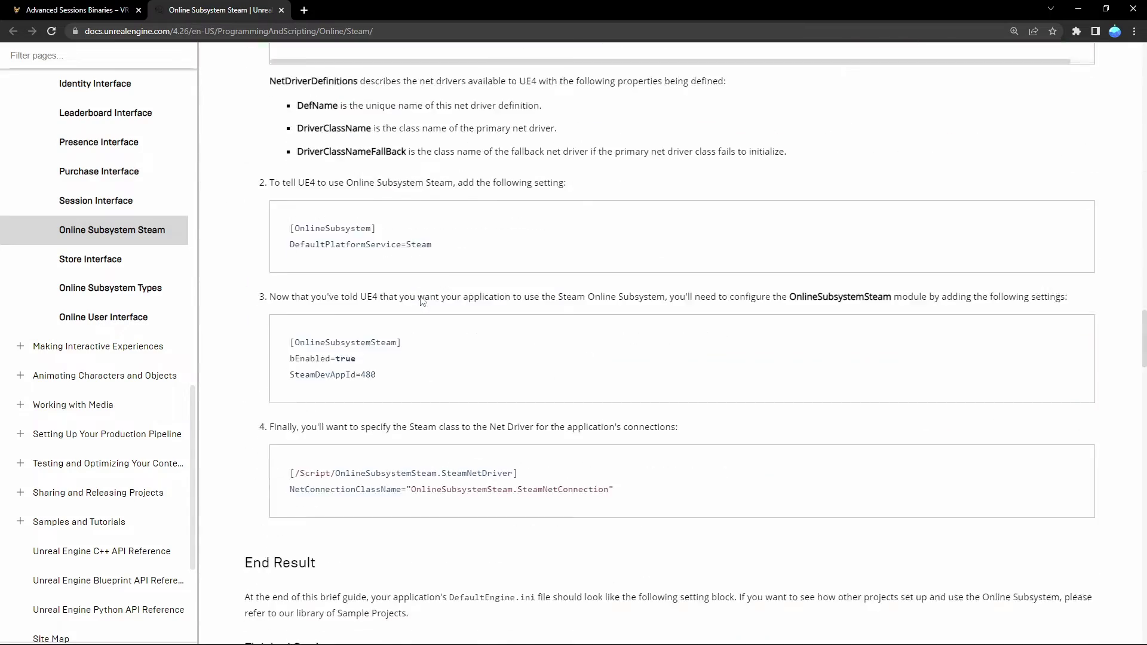
scroll(420, 301, down, 4)
Select the DefaultEngine.ini Finished Settings code block and bring back the centred Plugins window
drag(318, 143, 254, 142)
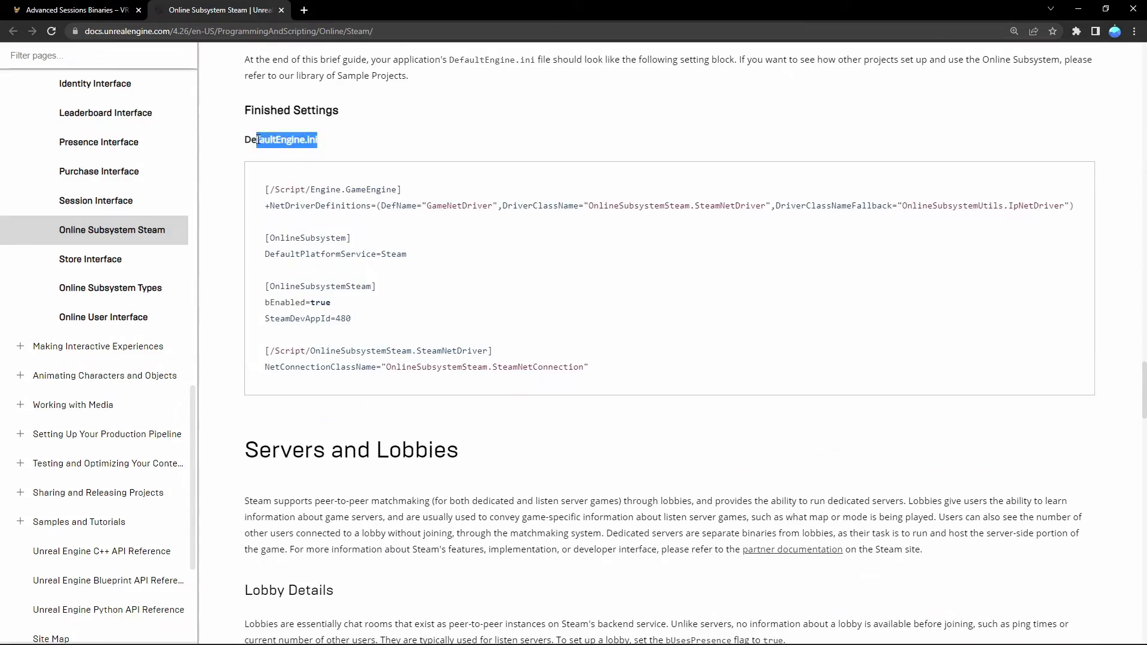
click(338, 212)
scroll(338, 213, up, 1)
drag(599, 428, 267, 248)
key(ctrl+c)
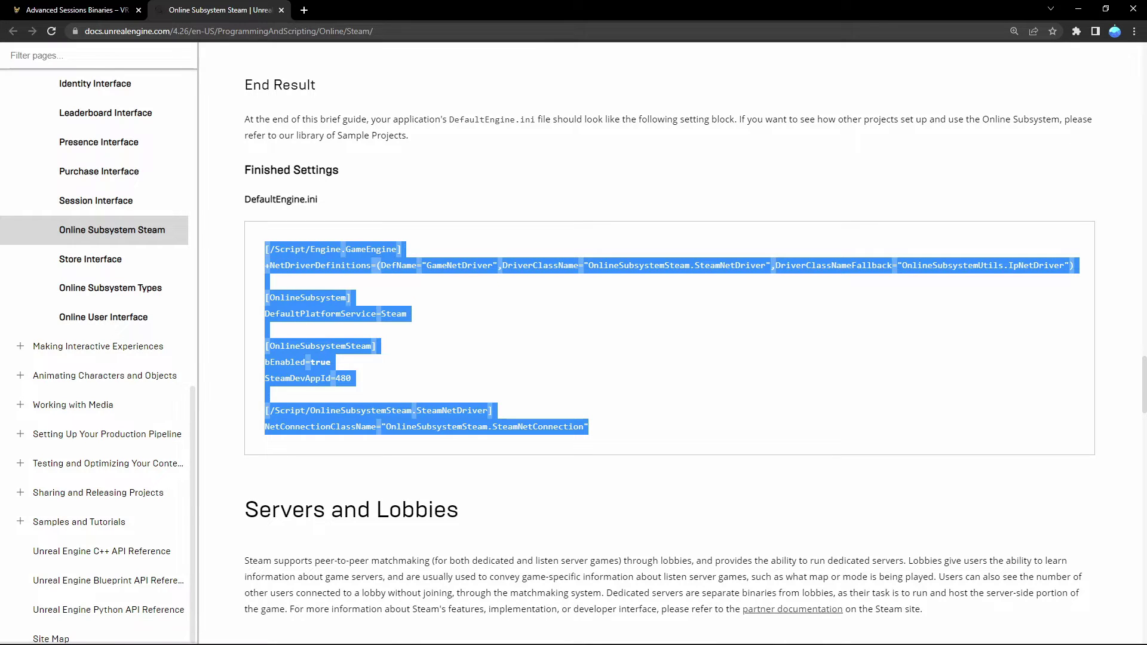
key(alt+Tab)
drag(197, 468, 635, 229)
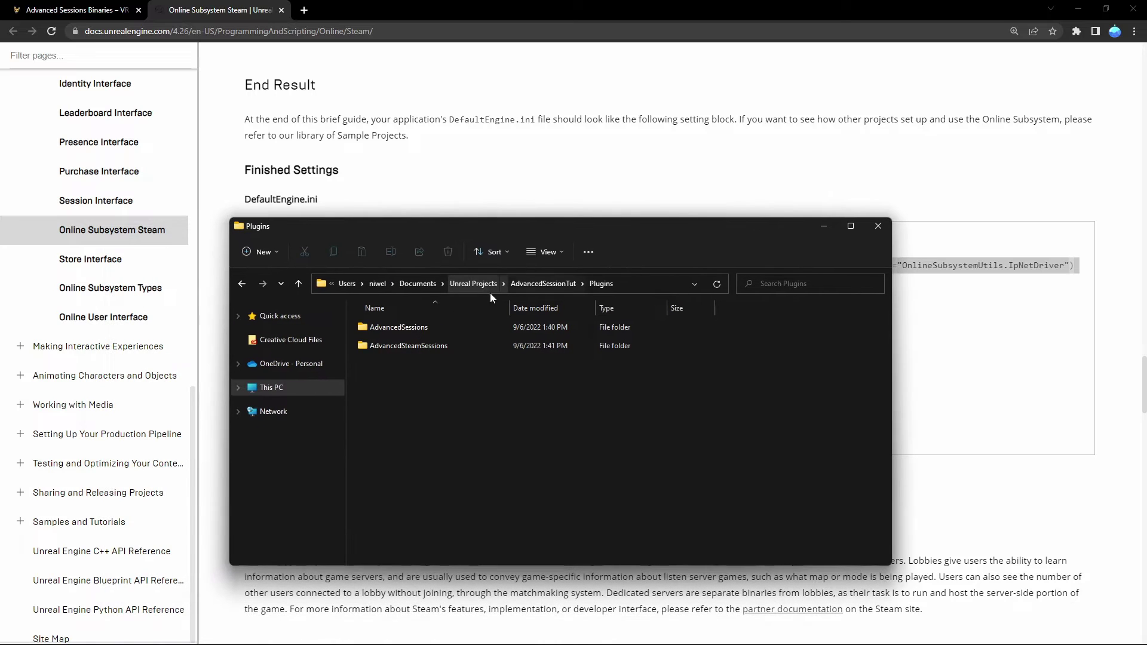
Go up to AdvancedSessionTut, open its Config folder and select DefaultEngine.ini
click(535, 283)
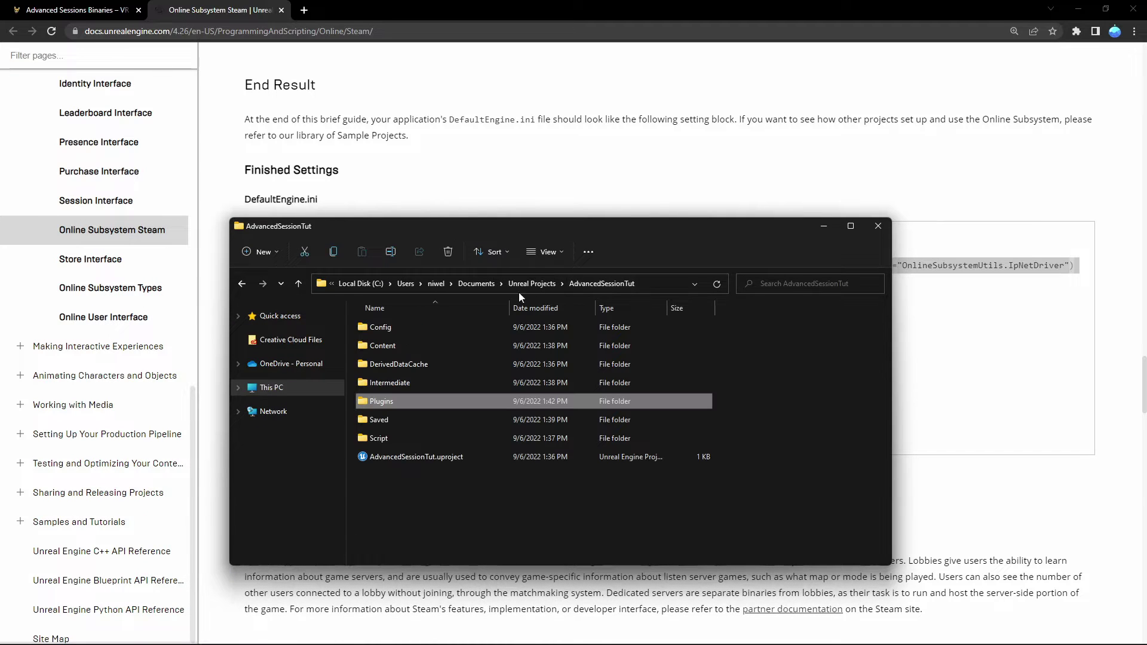
double_click(389, 328)
click(394, 385)
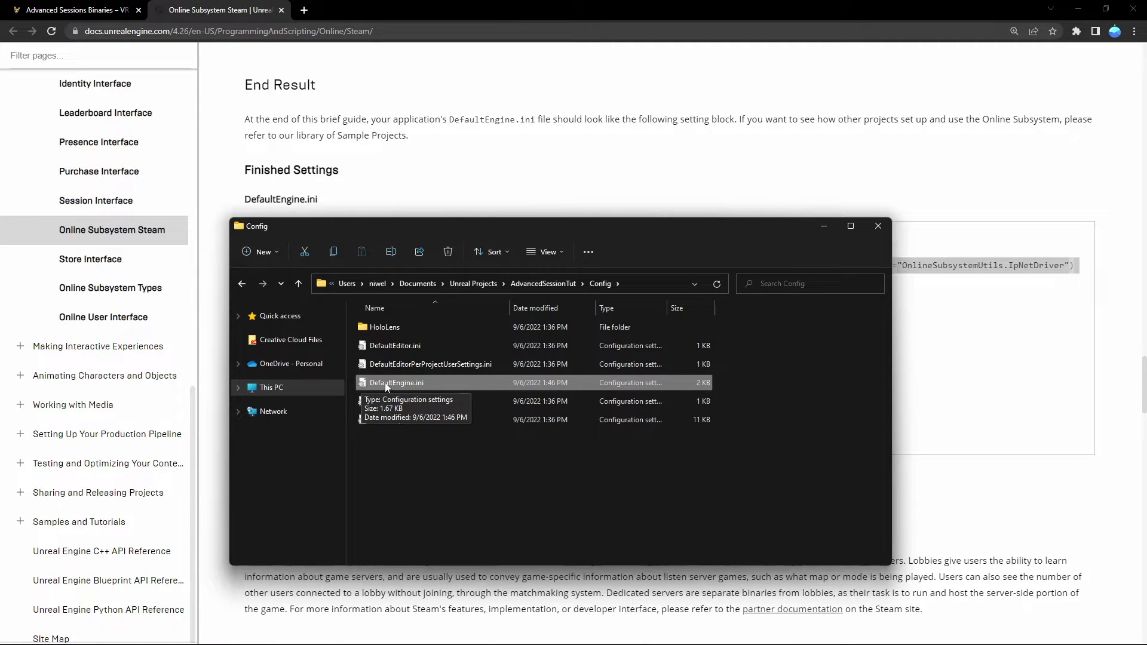
Paste the Steam subsystem block (SteamDevAppId=480) after ManualIPAddress= in DefaultEngine.ini, save and close
double_click(430, 384)
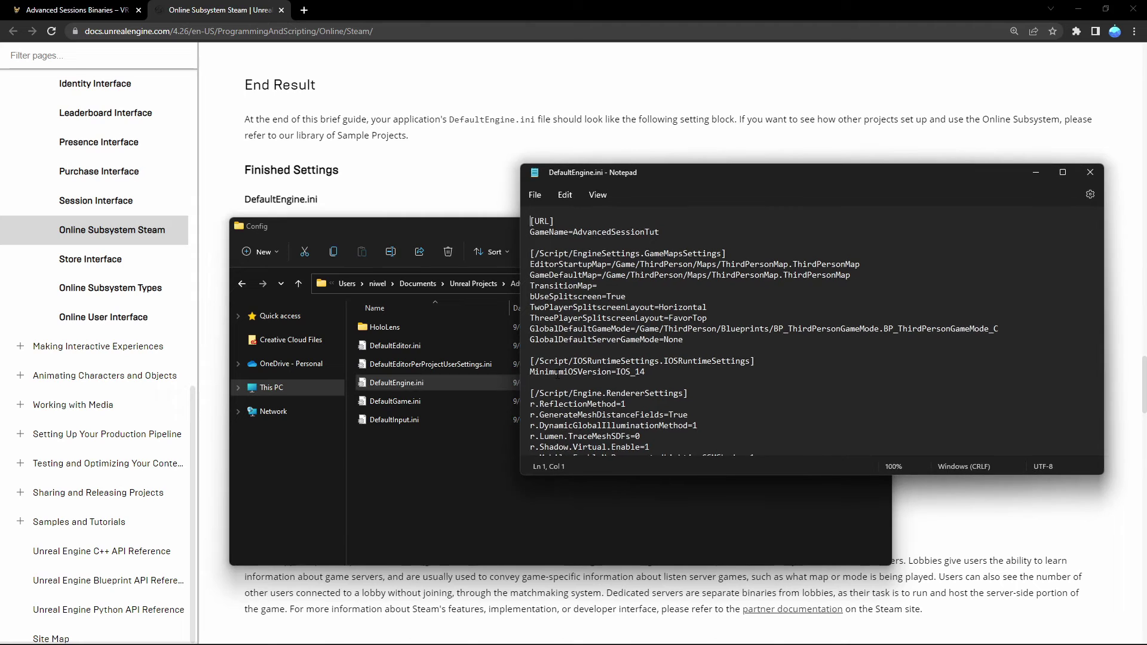
scroll(630, 394, down, 6)
click(642, 430)
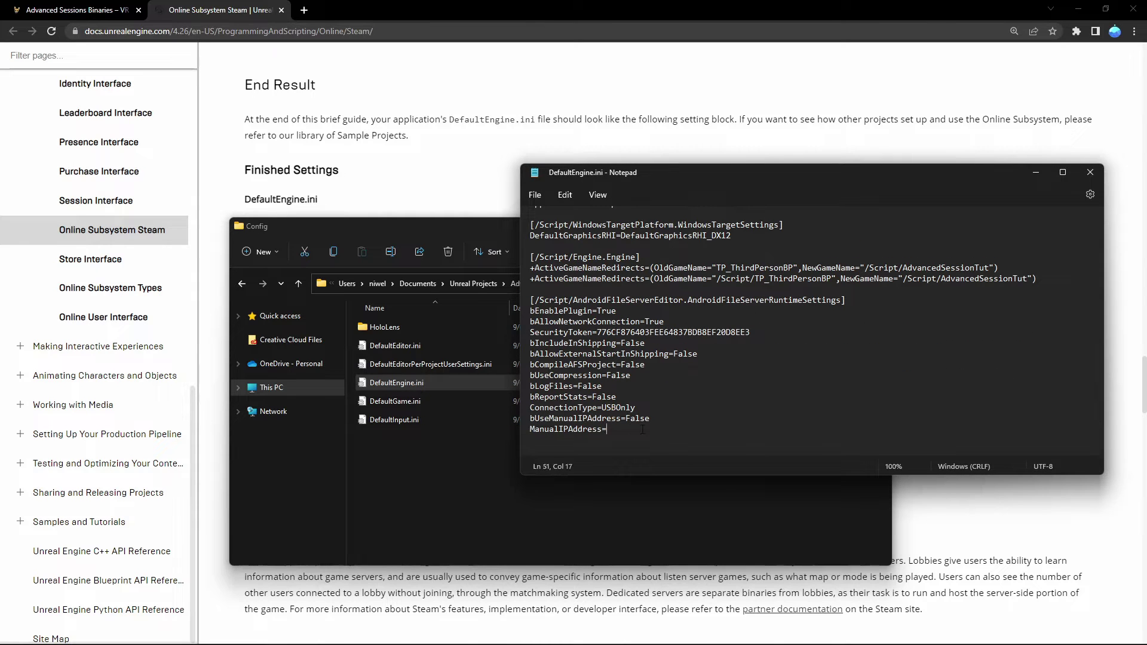
key(Return)
key(ctrl+v)
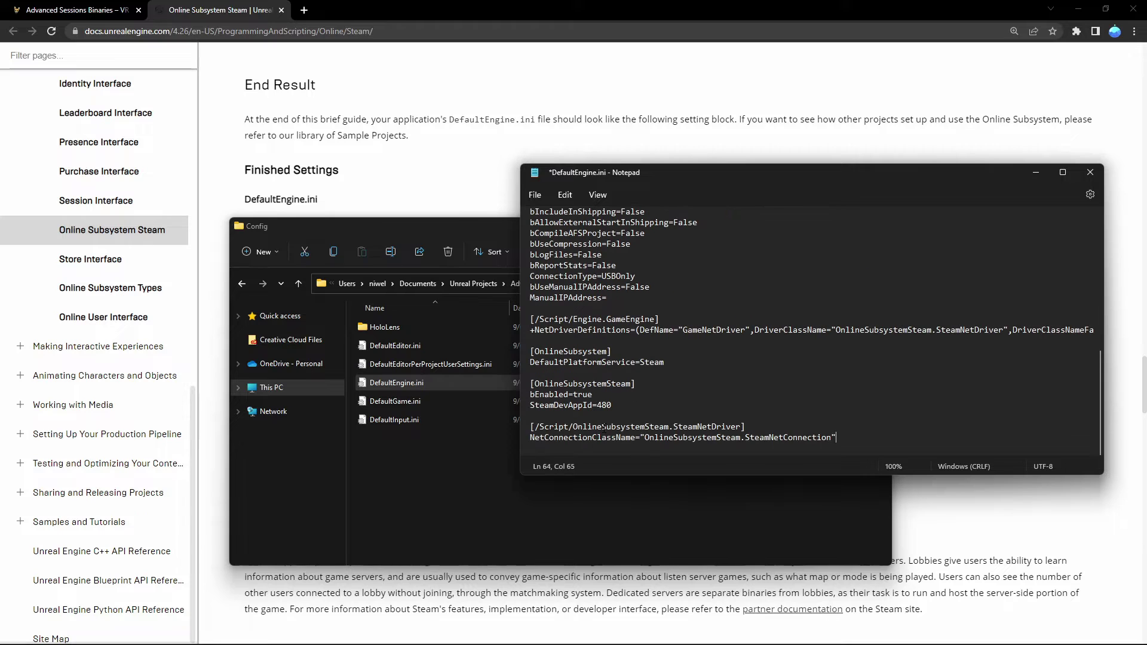
click(611, 363)
key(ctrl+s)
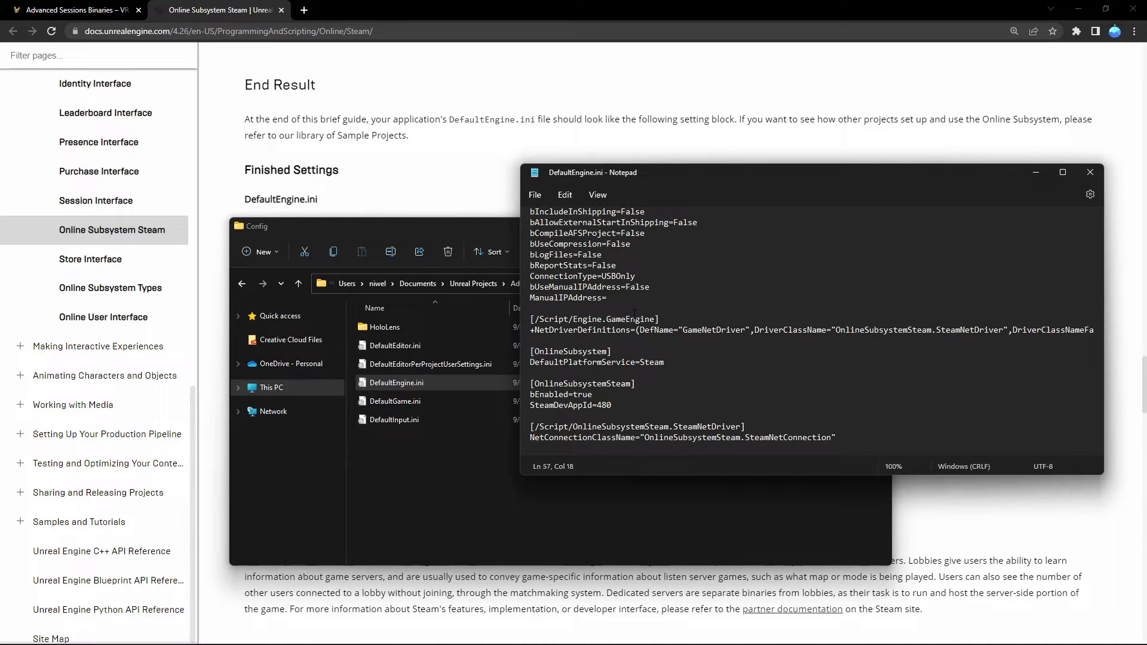
click(1090, 173)
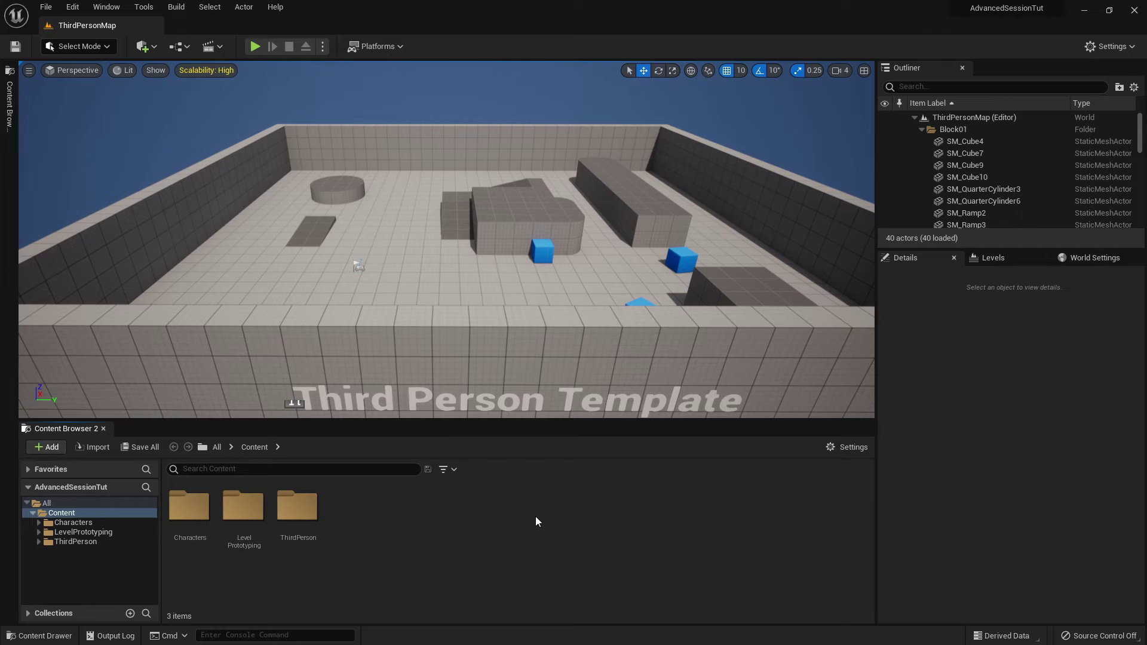
Open Edit > Plugins and show the Advanced Sessions Plugin category
click(73, 7)
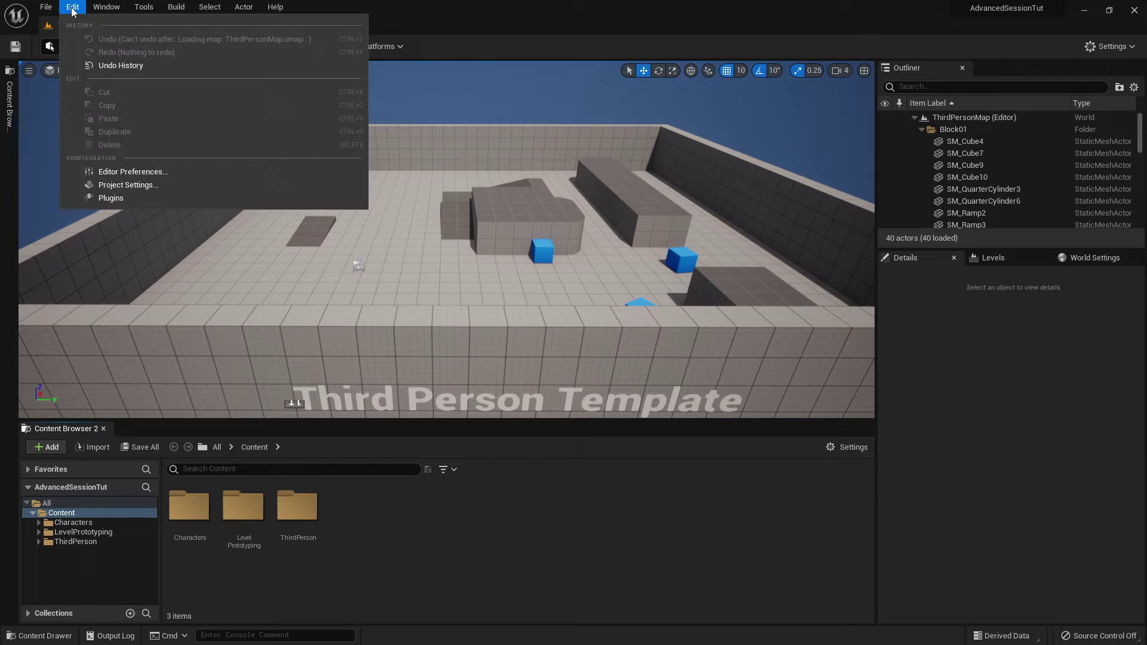
click(110, 198)
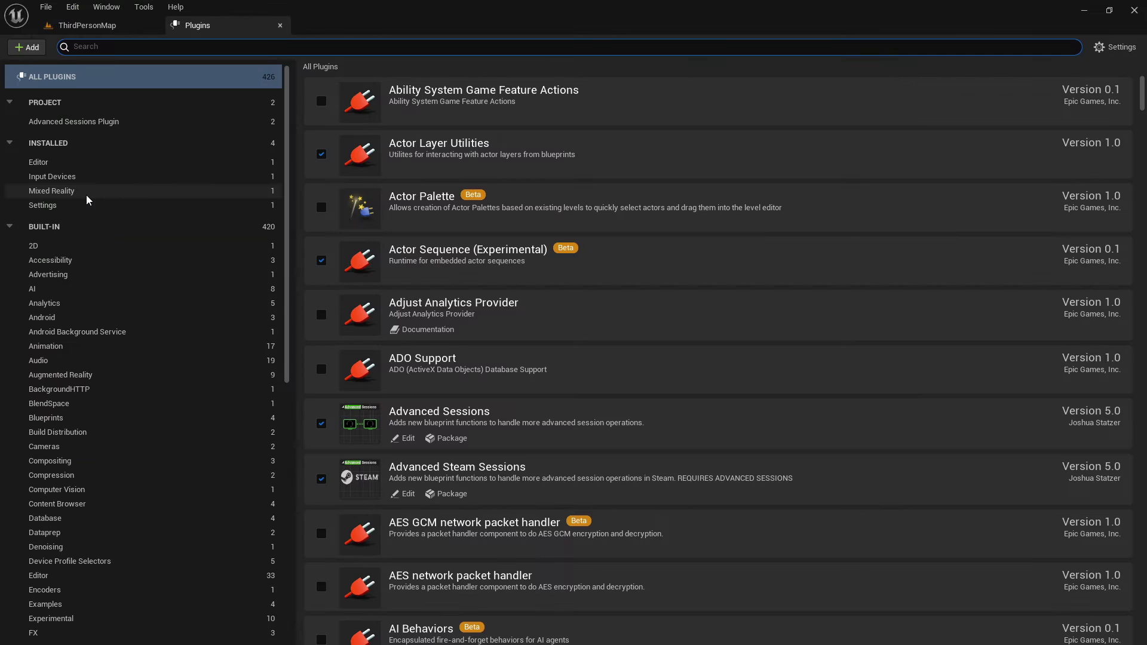
click(94, 123)
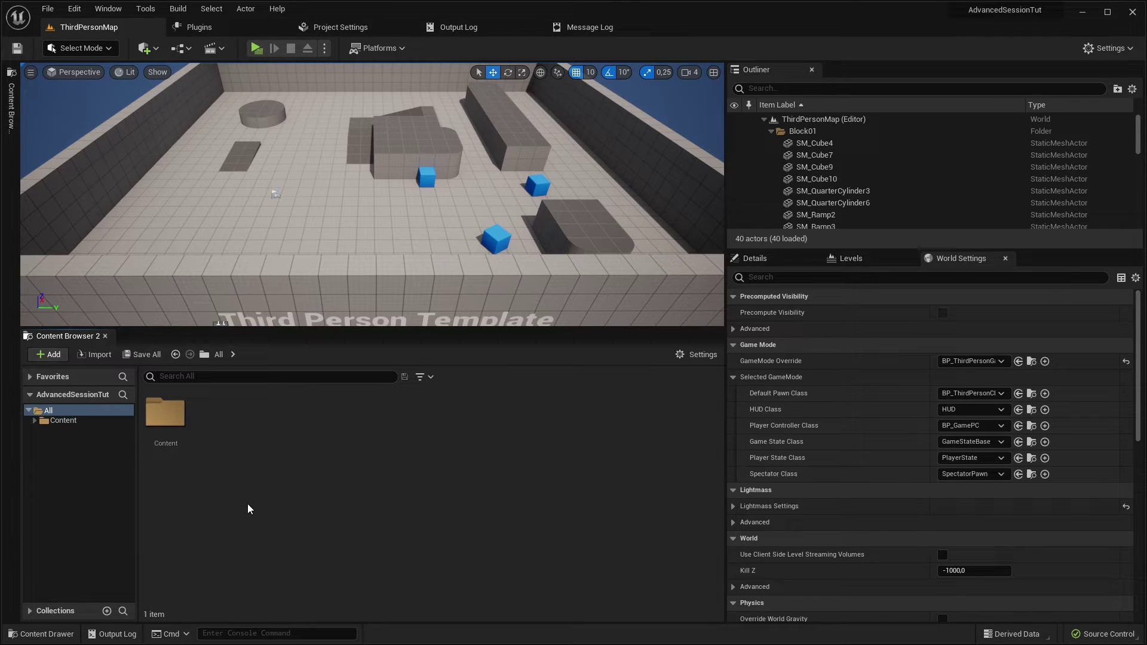
Create a C++ class MyClass with parent None via Tools, declining to edit its code
click(147, 9)
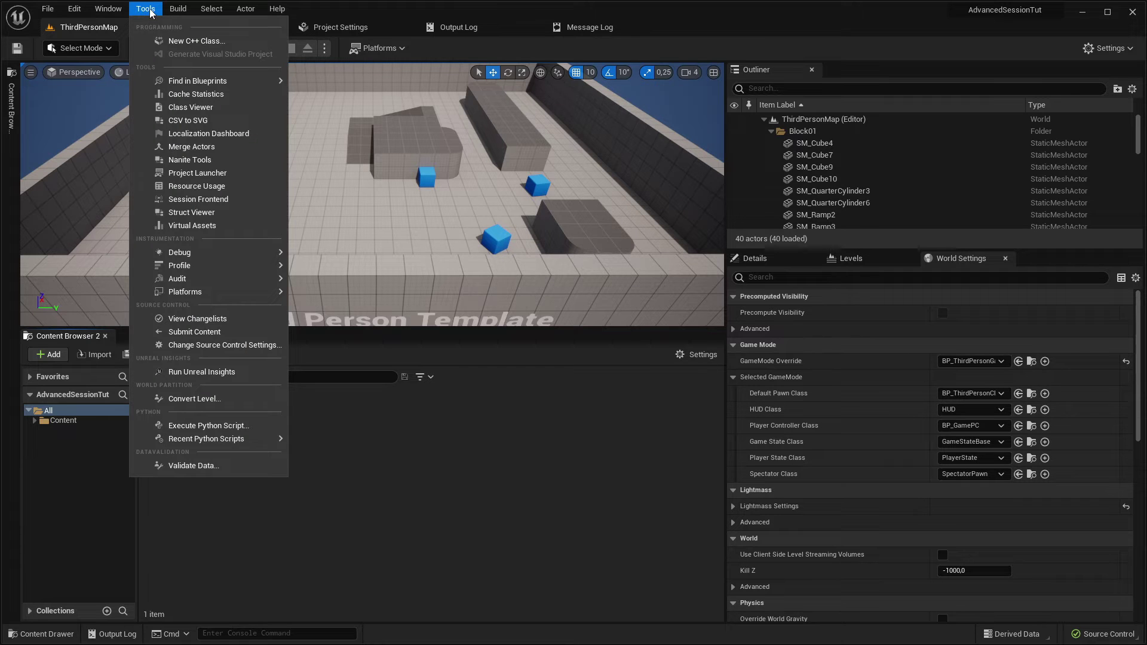
click(204, 42)
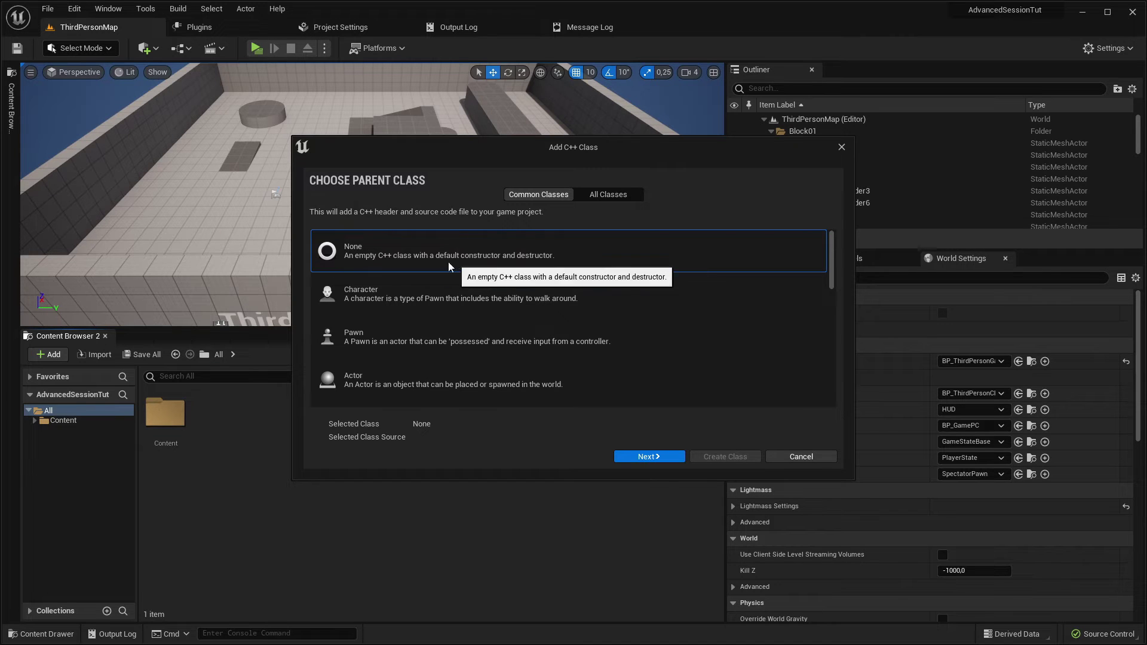
click(640, 457)
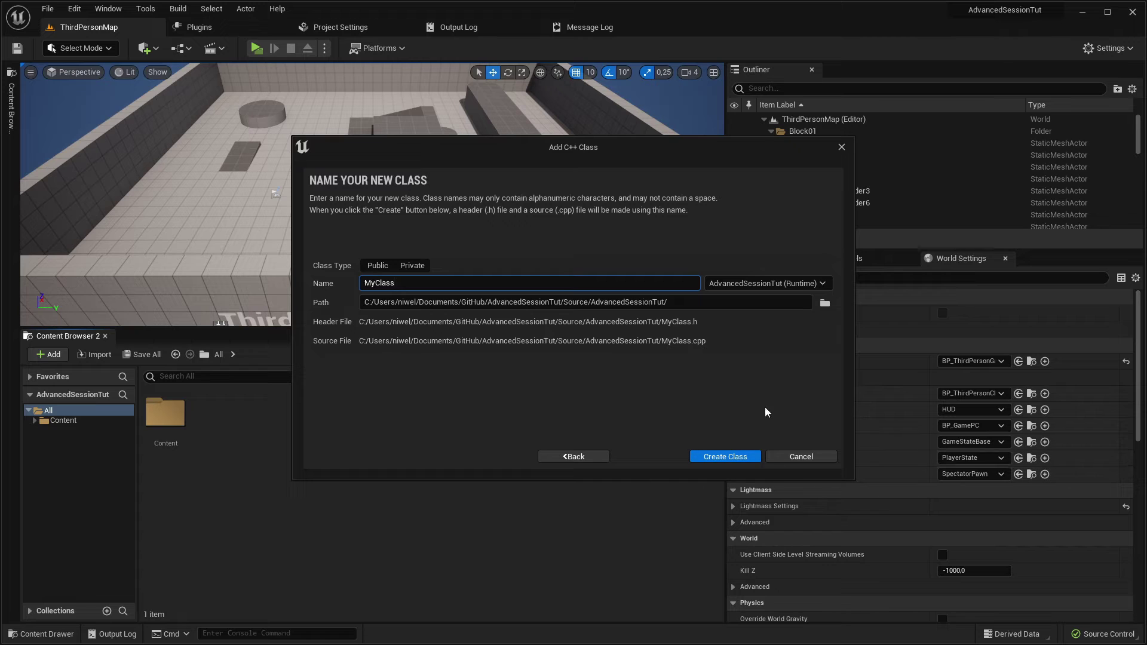
click(722, 458)
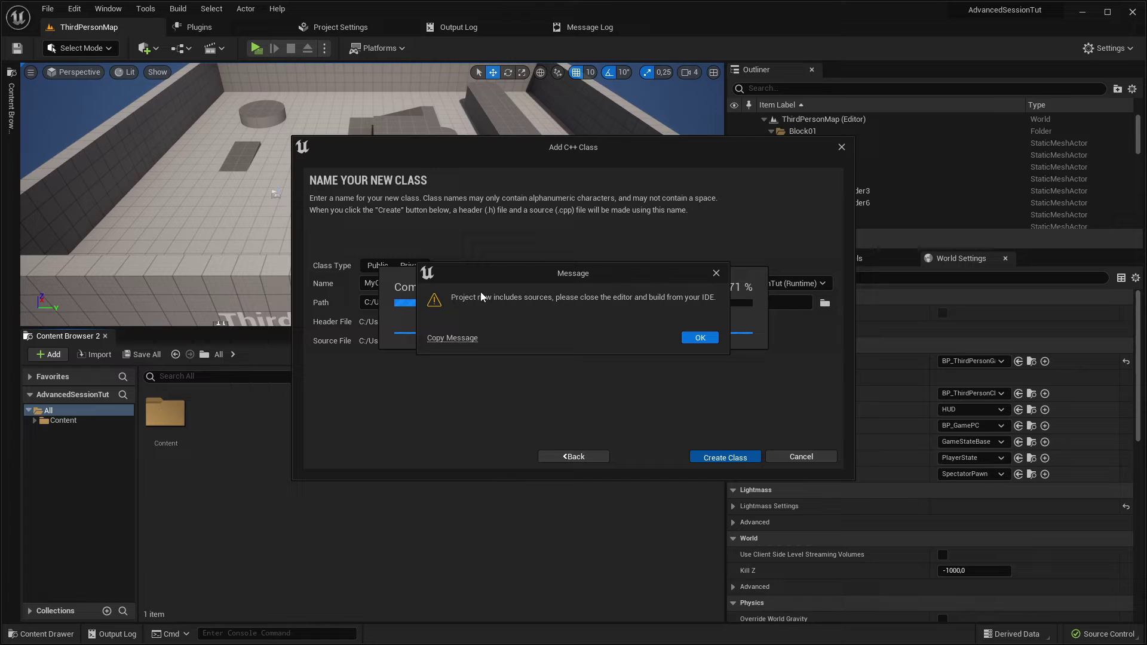
click(697, 341)
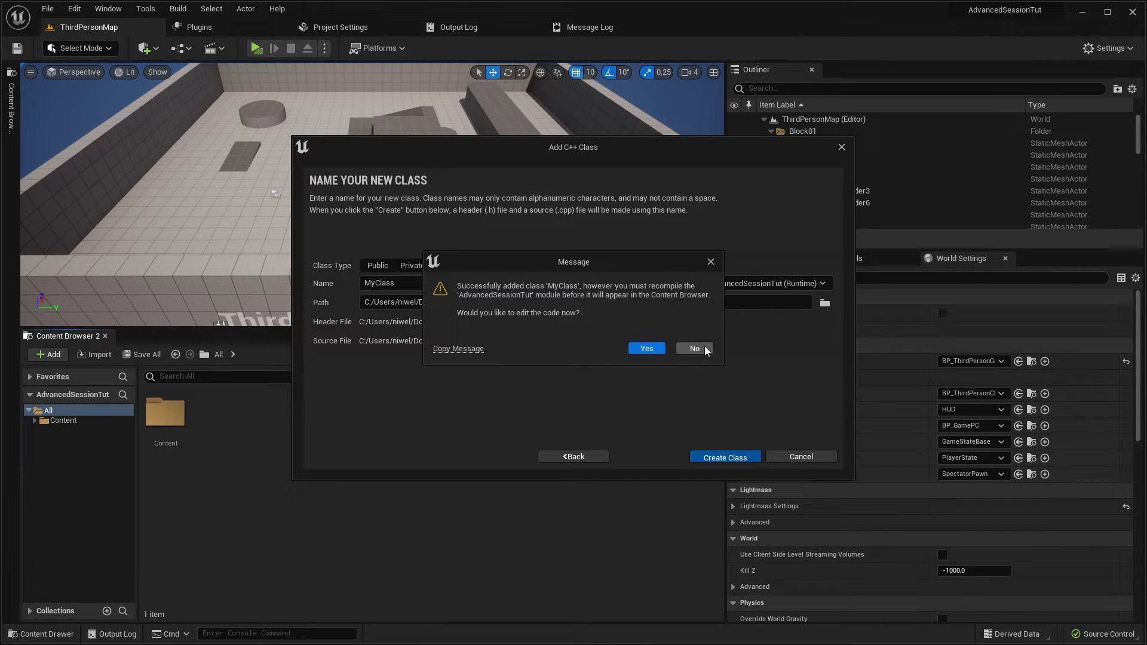
click(695, 348)
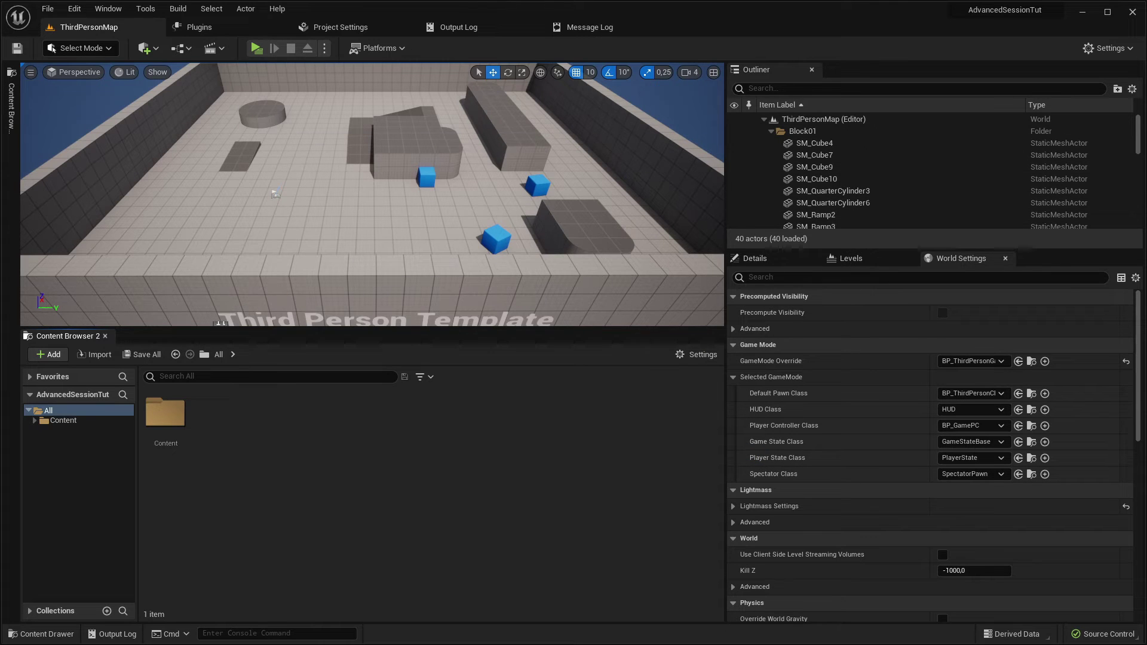
Close the editor, relaunch AdvancedSessionTut.uproject and accept rebuilding the missing modules
click(1134, 18)
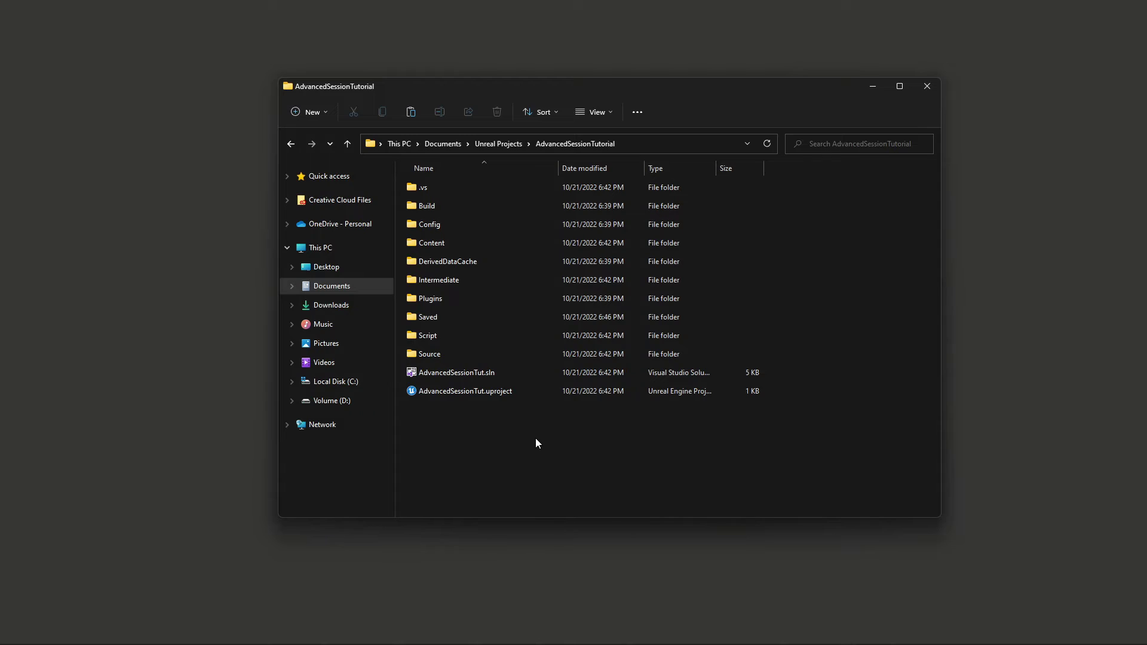
double_click(476, 392)
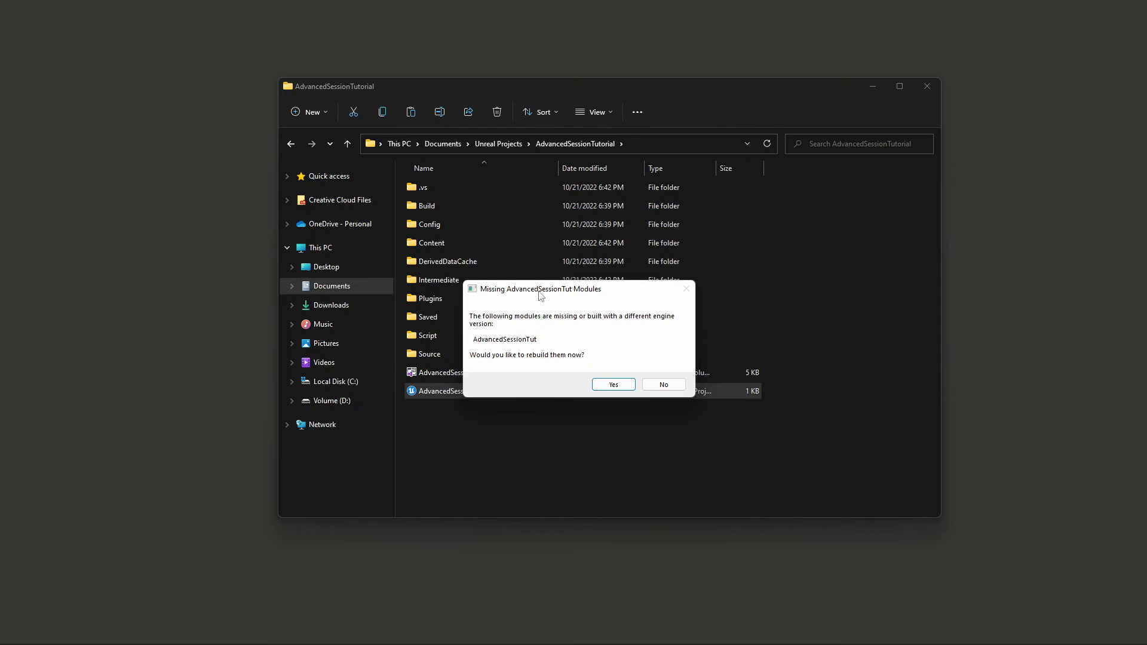
mouse_move(542, 297)
mouse_down()
mouse_move(550, 301)
mouse_move(536, 284)
mouse_up()
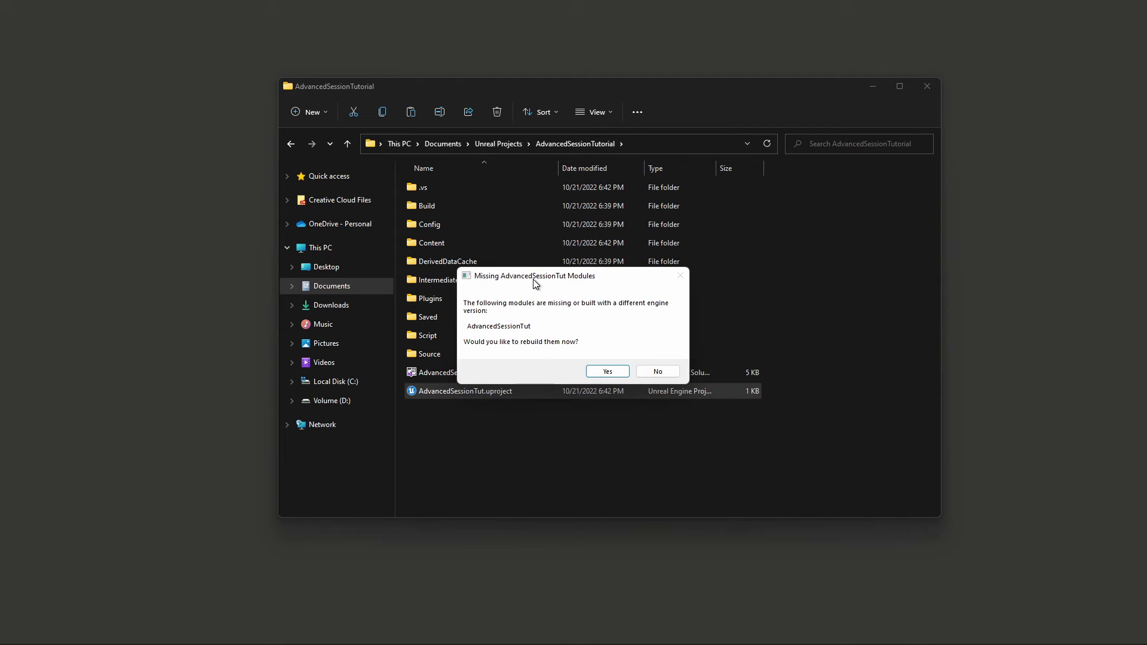
click(607, 371)
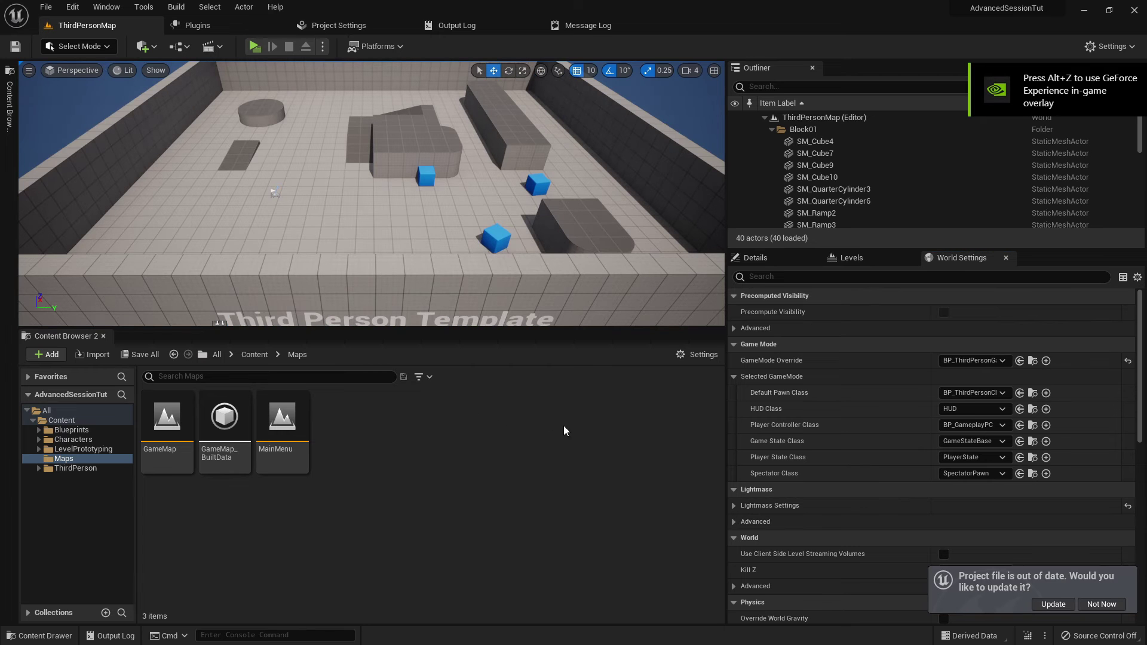
Update the out-of-date project file and start a Play-In-Editor session of ThirdPersonMap
click(1053, 605)
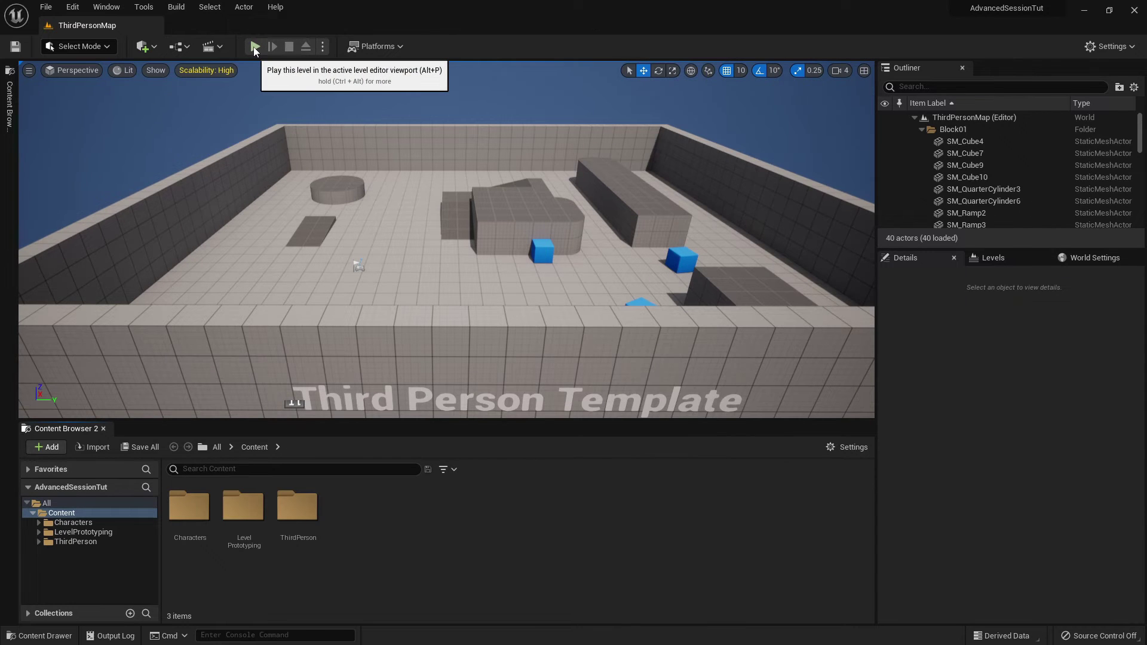
click(253, 46)
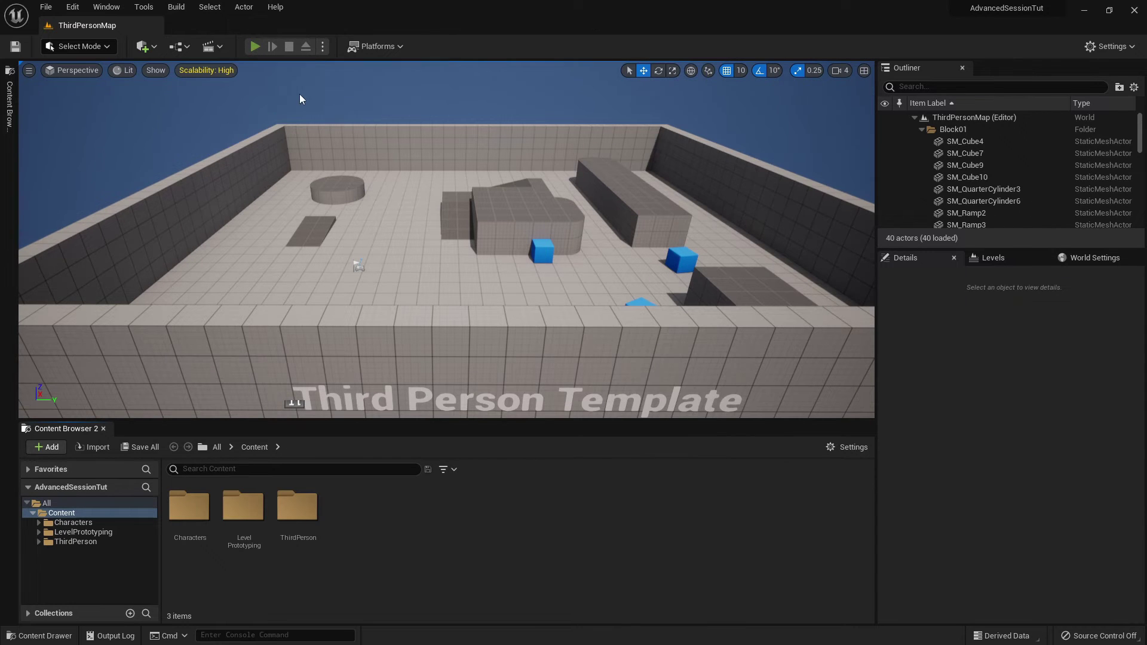
Run the character around the level, jump onto the cylinder platform, then stop with Esc
key(a)
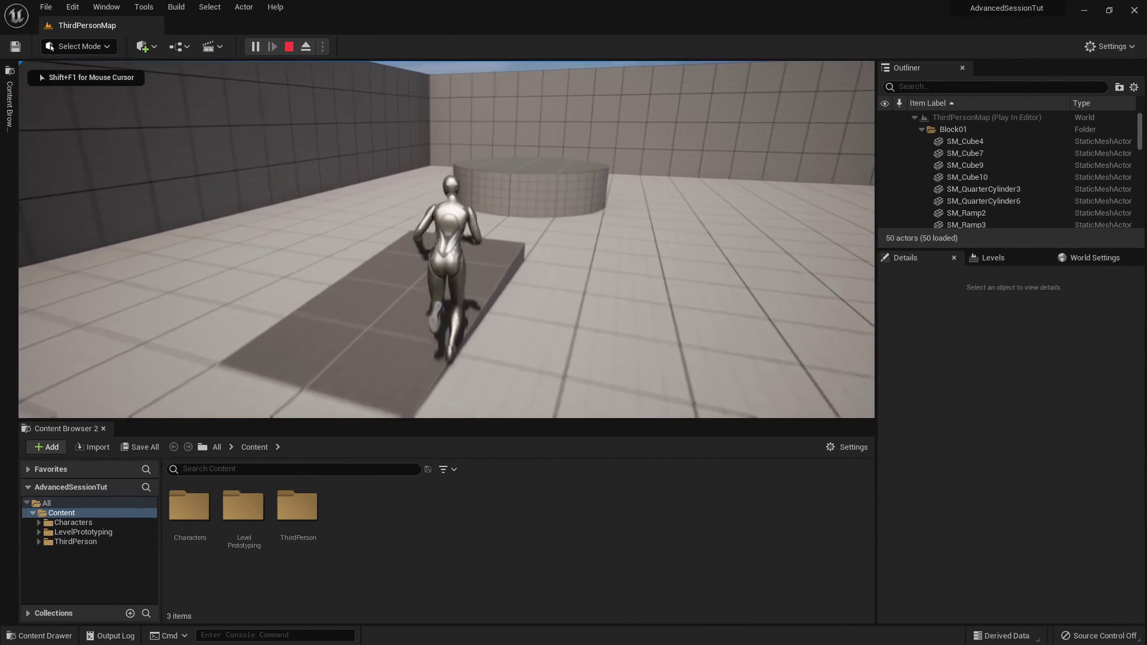
key(w)
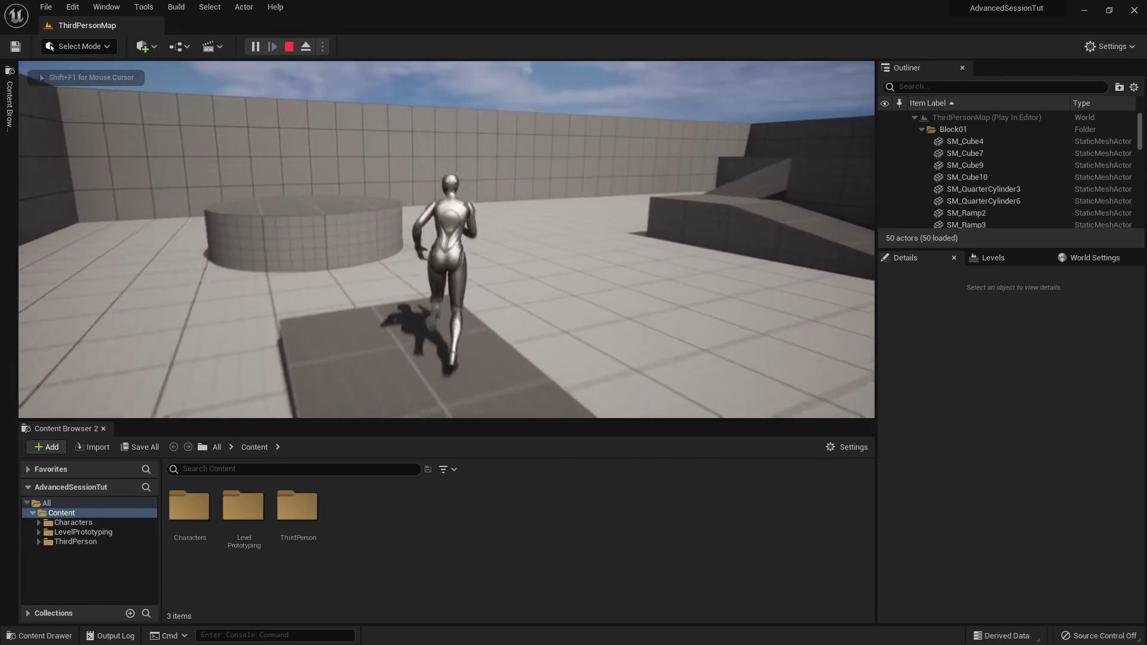
key(a)
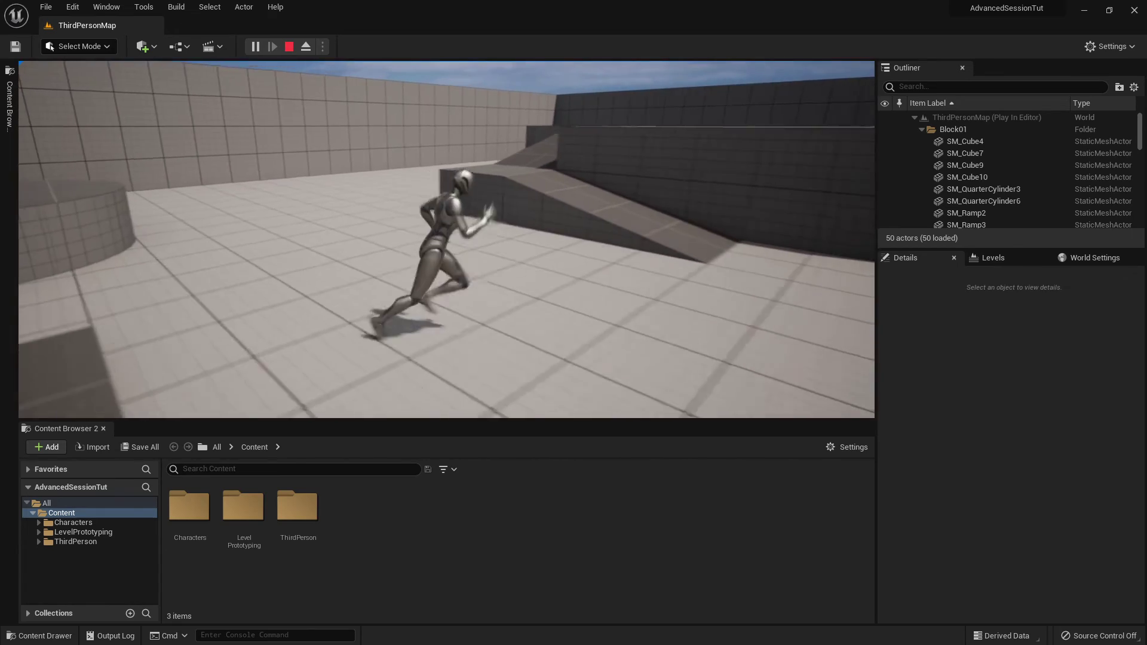
key(a)
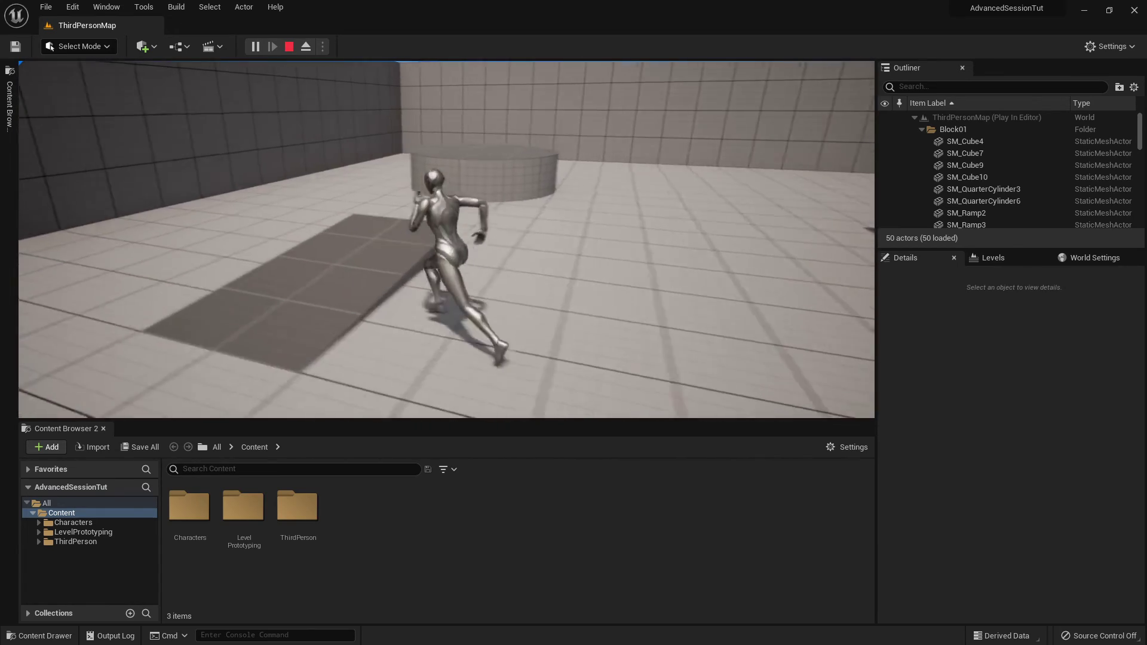
key(space)
key(w)
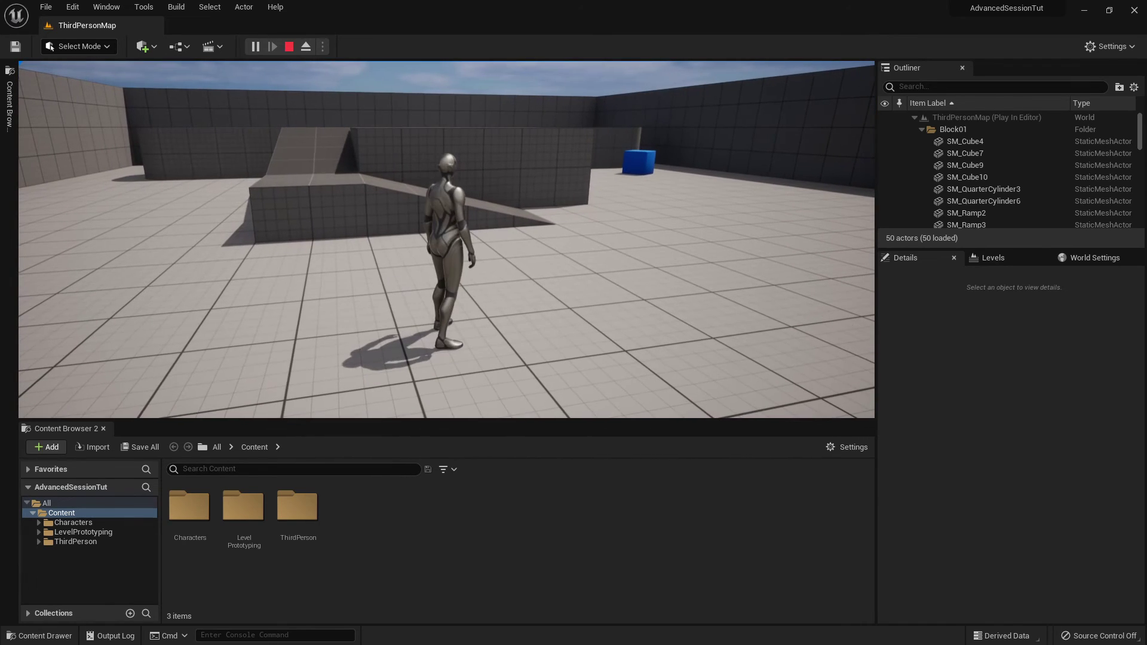
key(Escape)
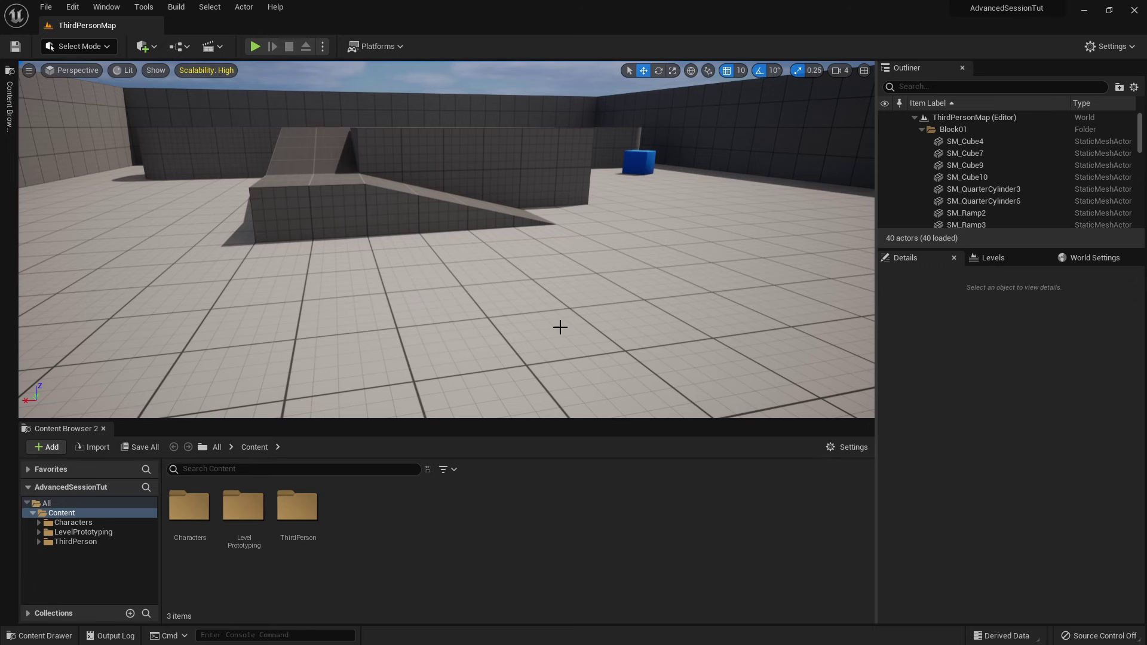
Launch ThirdPersonMap as a Standalone Game from the Play options and run the character forward
right_drag(544, 325, 543, 307)
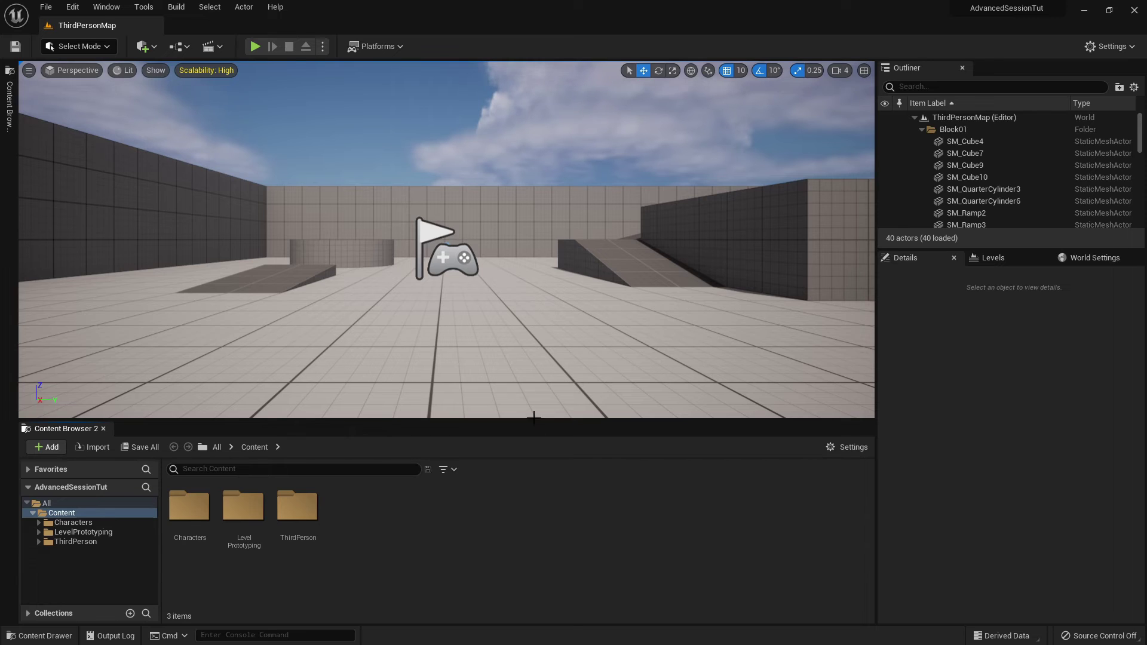
click(322, 46)
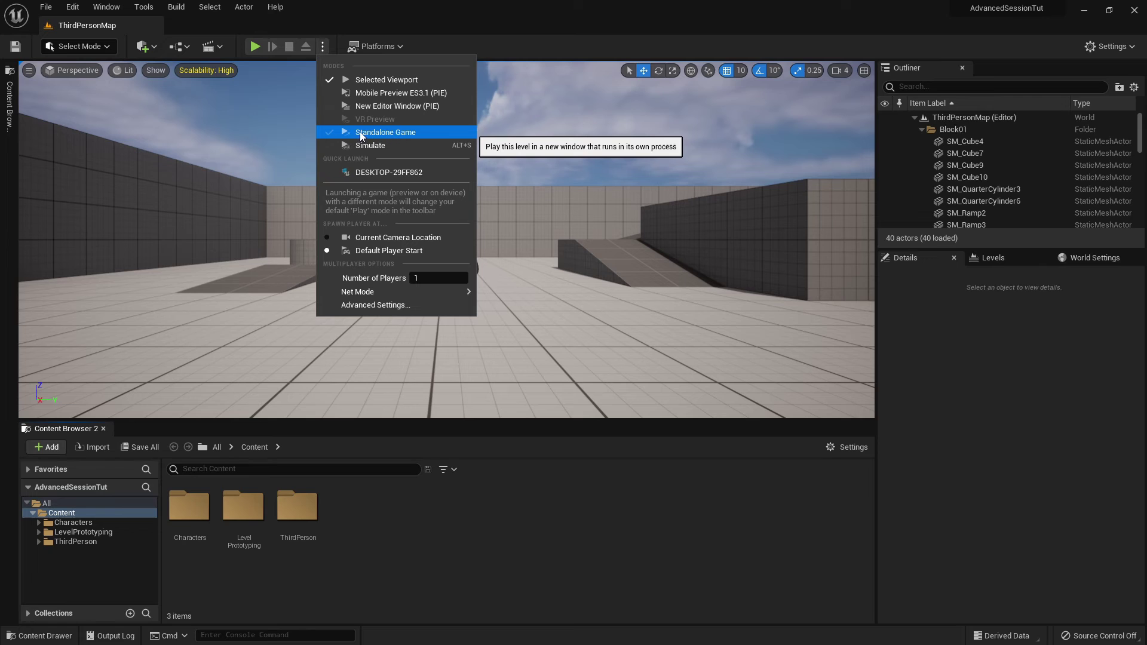
click(384, 131)
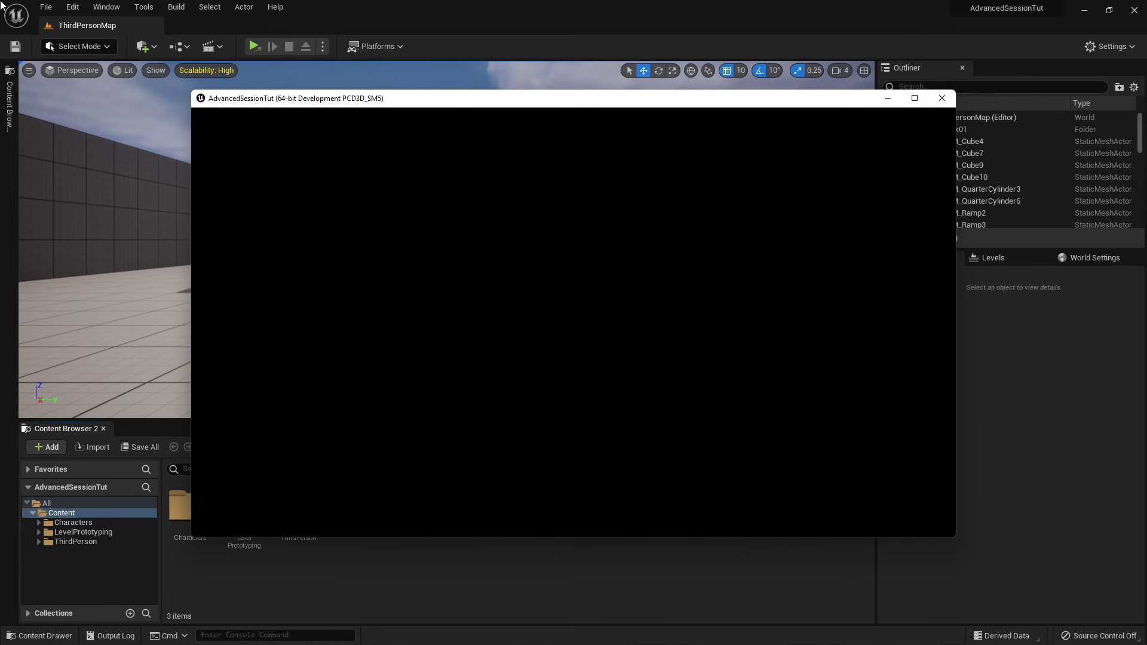
key(w)
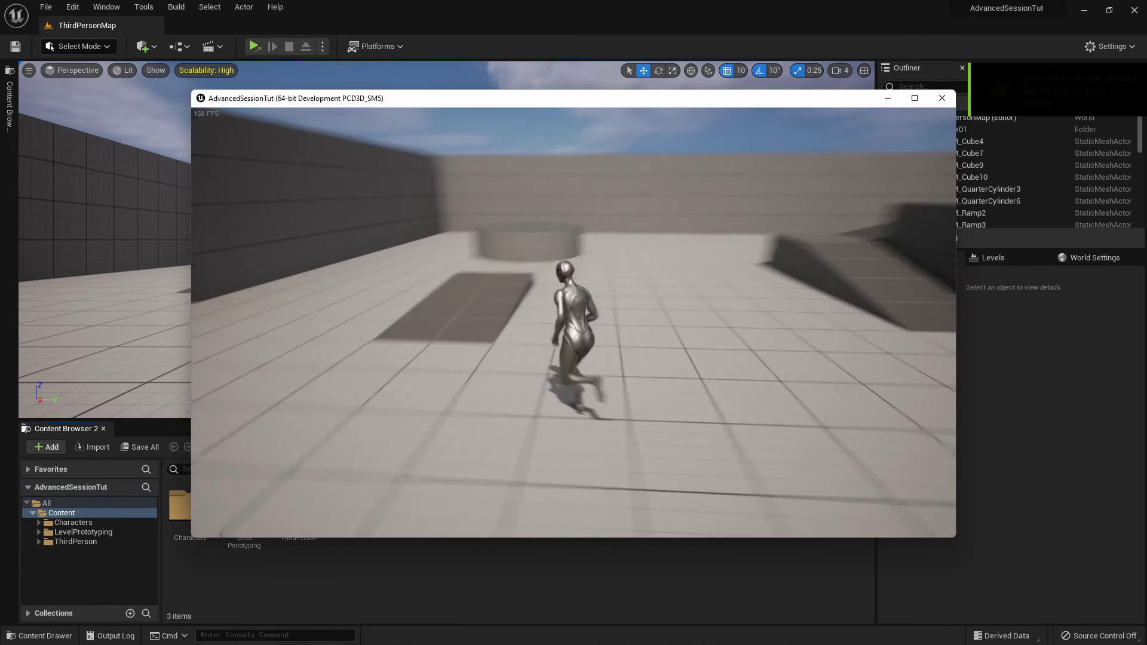